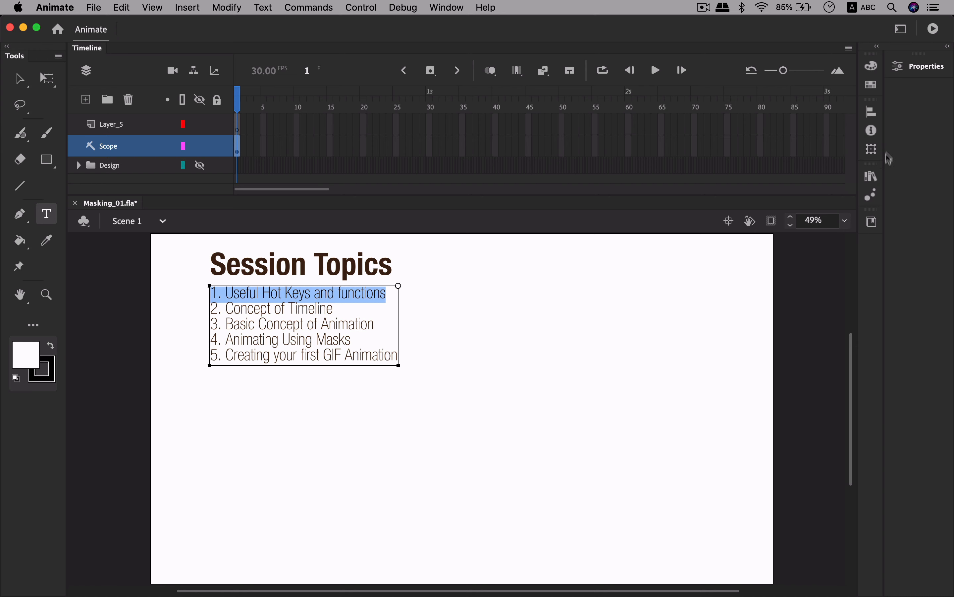
- Set the fill colour of the selected first topic line to dark brown 3E3110
click(873, 67)
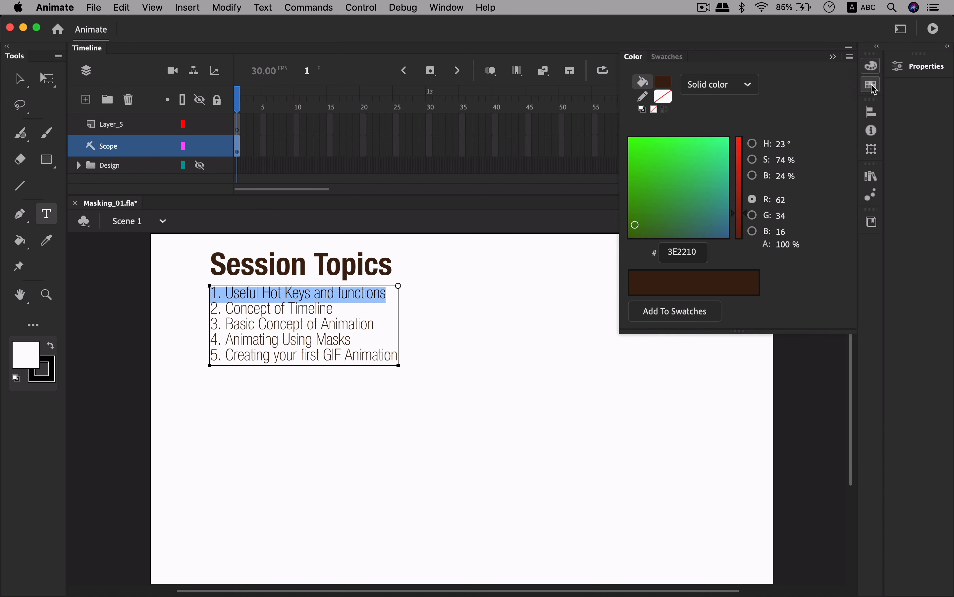
click(873, 85)
click(878, 70)
drag(638, 218, 635, 218)
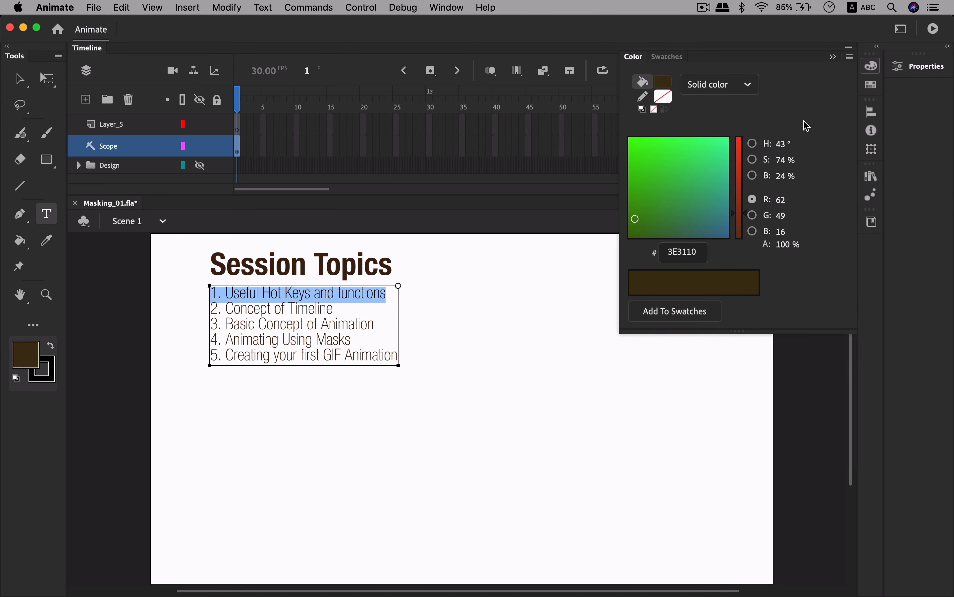
- Set the text fill of the first topic line, "1. Useful Hot Keys and functions", to bright blue
click(908, 69)
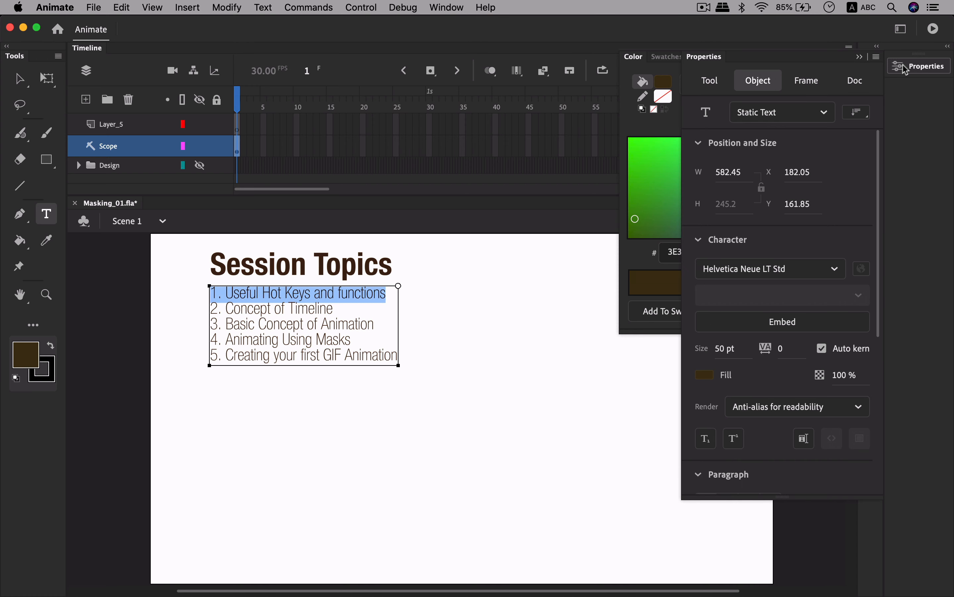
click(704, 375)
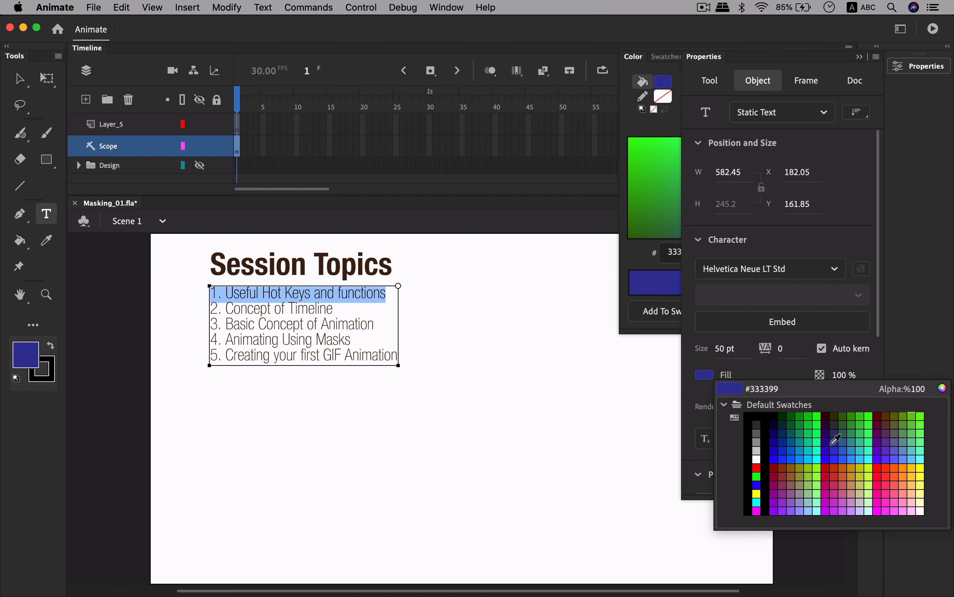
click(792, 460)
click(29, 85)
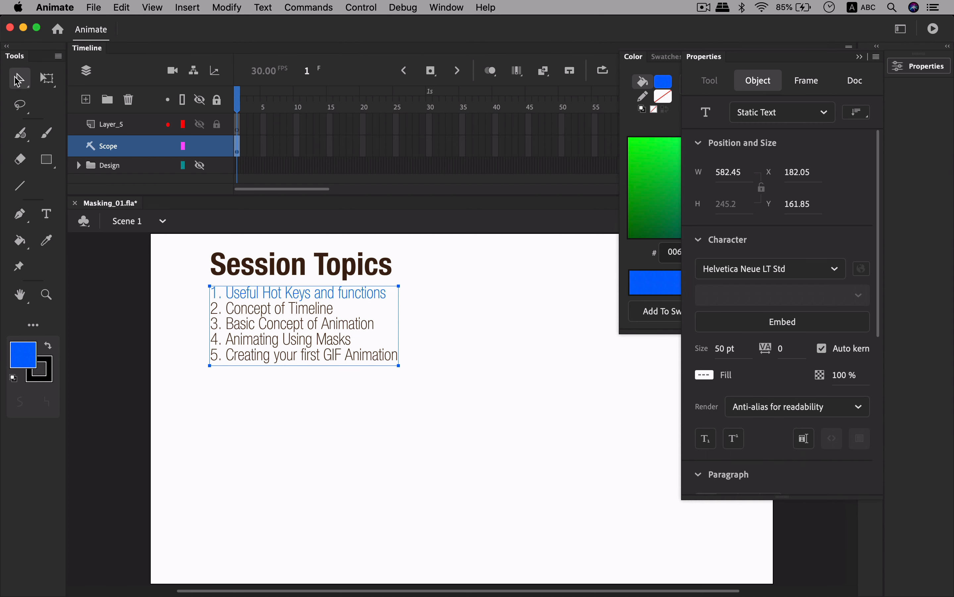
click(512, 336)
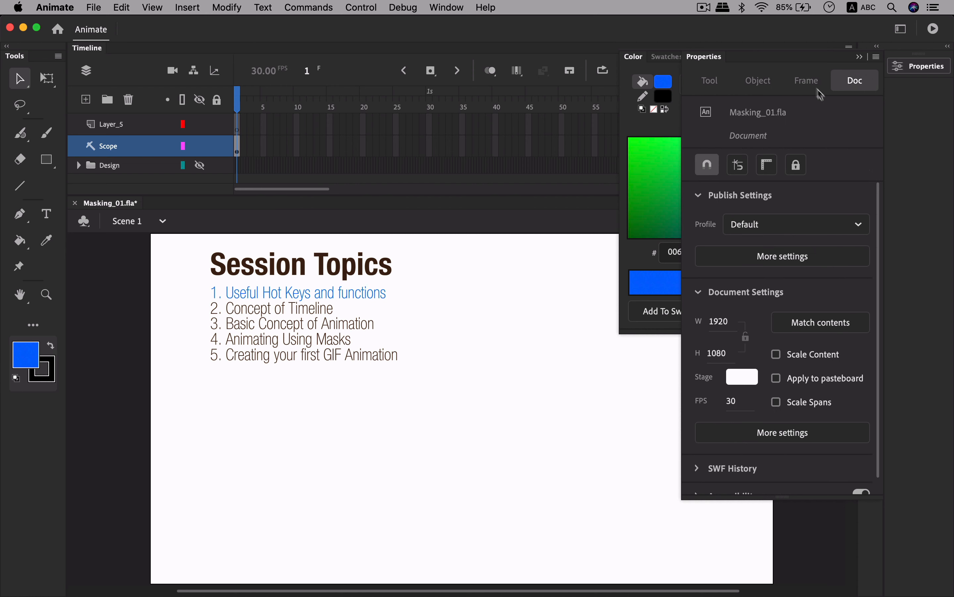
click(859, 57)
click(833, 57)
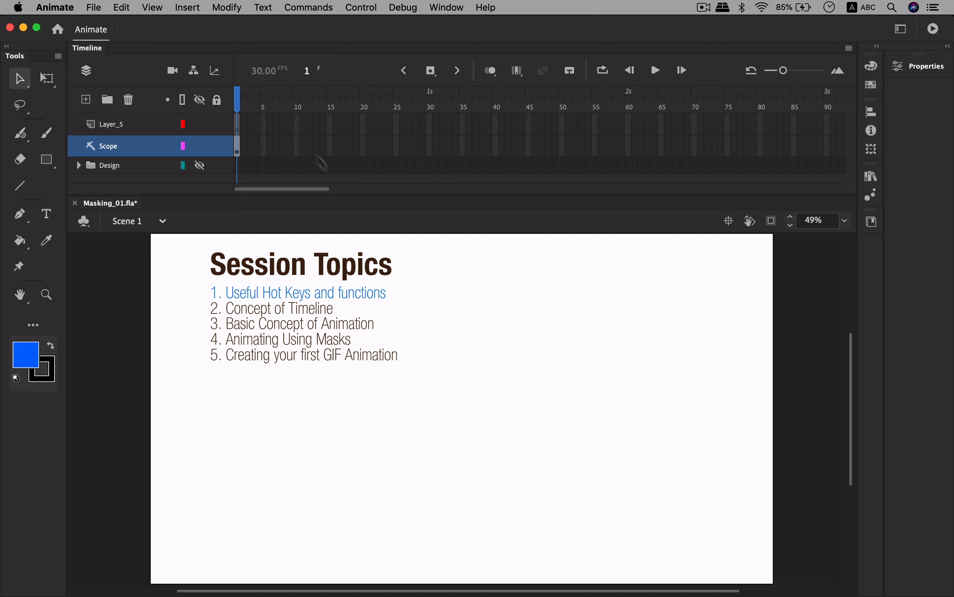
- Hide and show the Scope layer, and compare the first frames of Scope and Layer_5
click(201, 146)
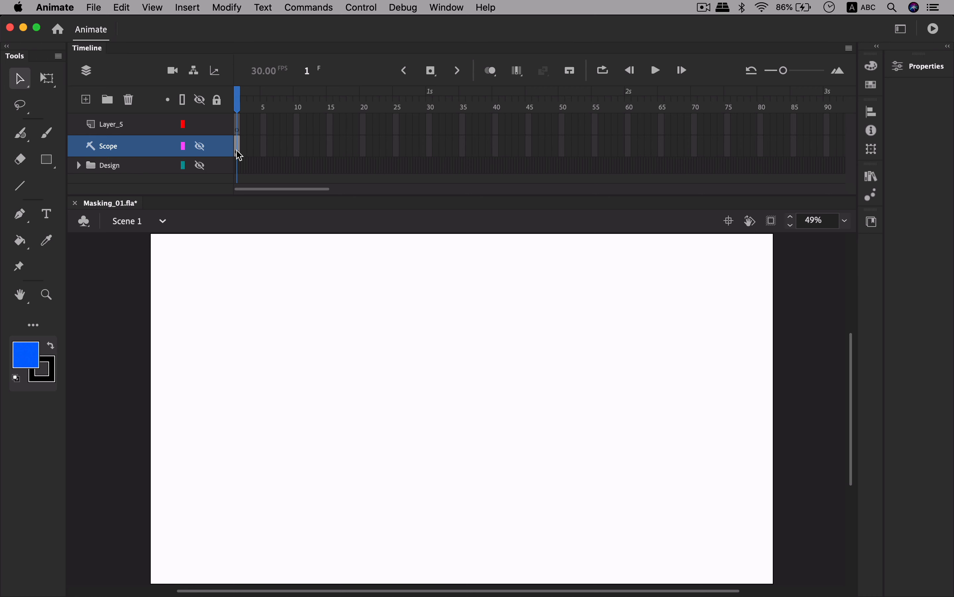
click(200, 146)
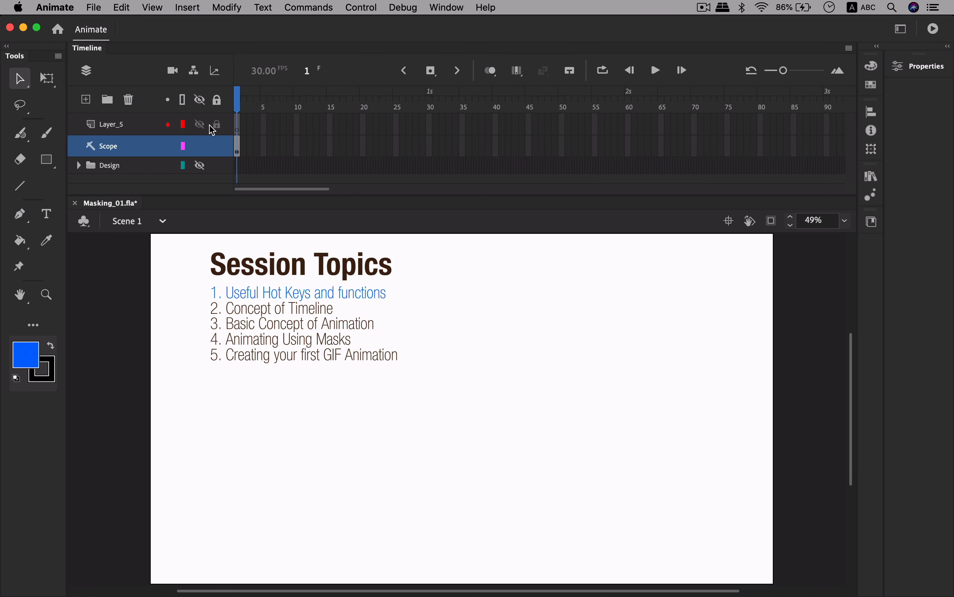
click(134, 133)
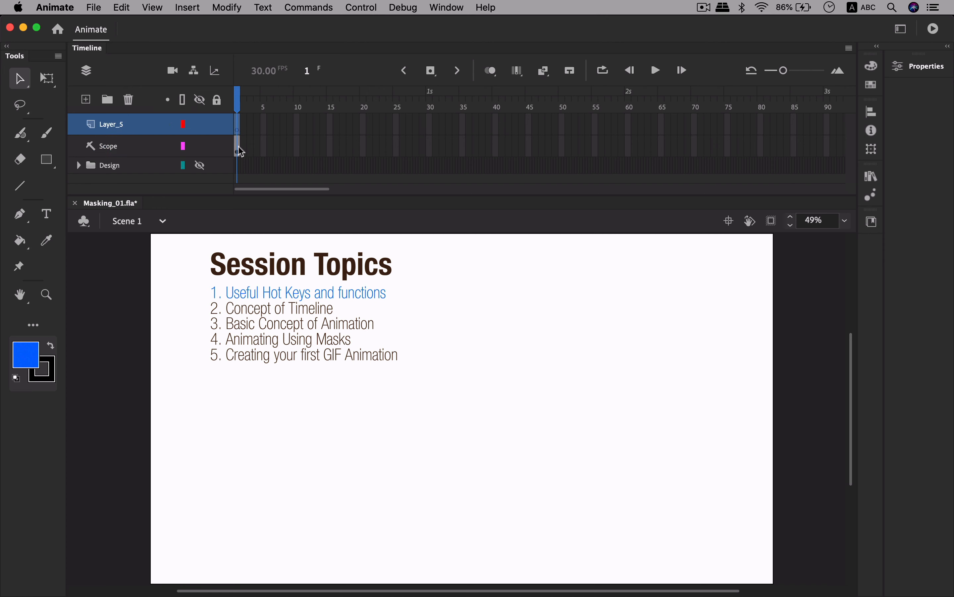
click(120, 155)
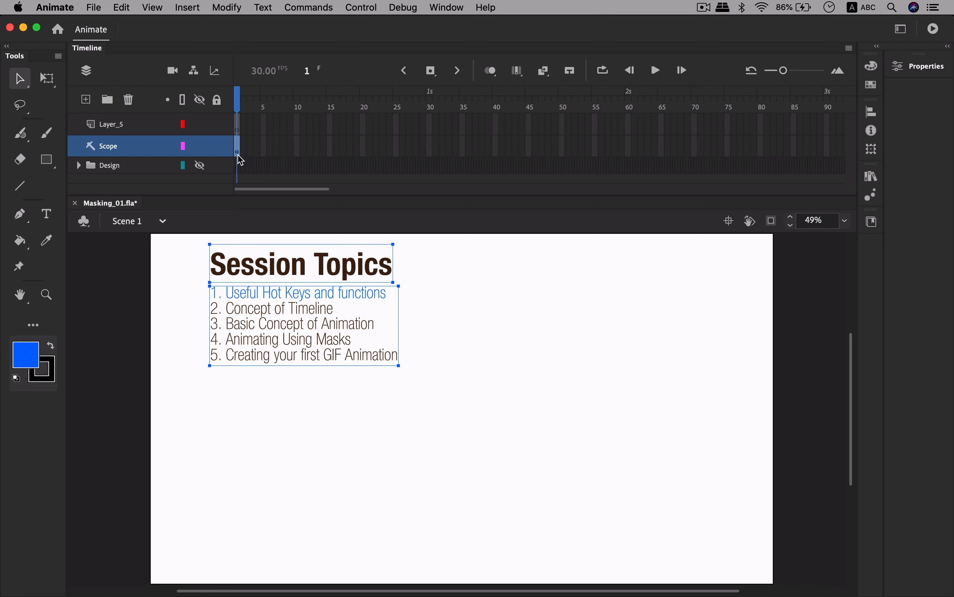
click(239, 124)
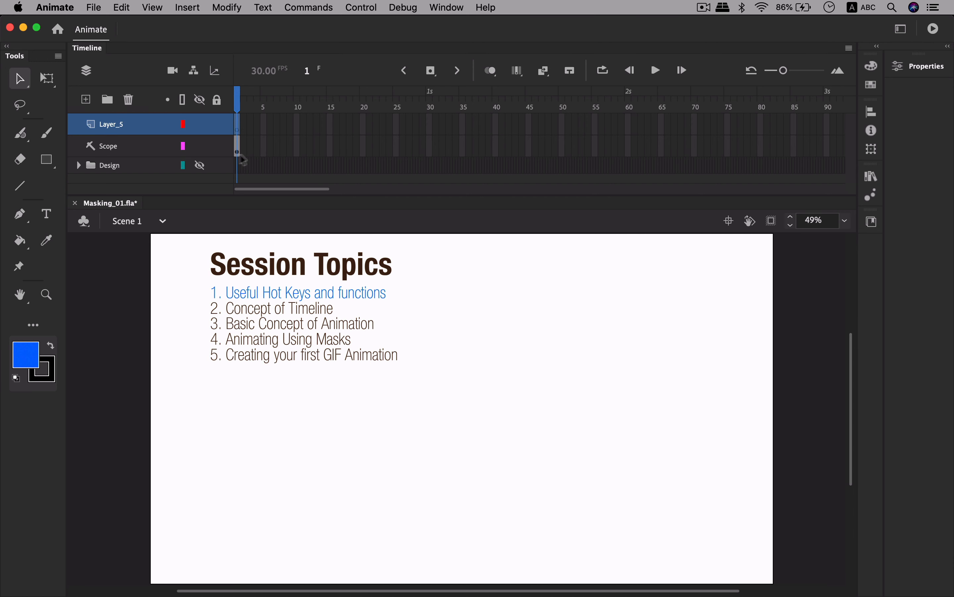
click(242, 156)
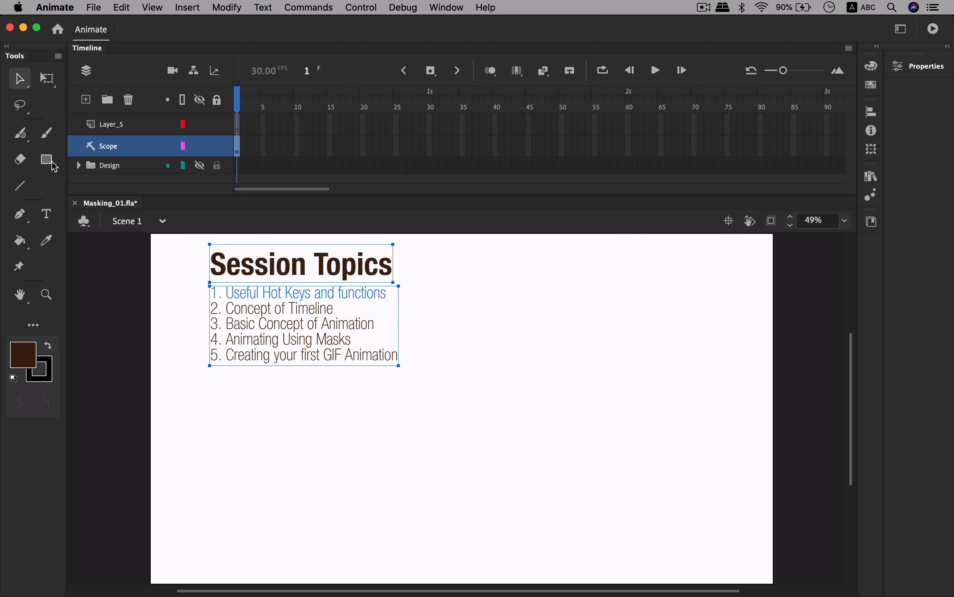
- Draw a circle about 200 px wide below the topic list on Layer_5 and delete its fill
click(130, 124)
click(46, 159)
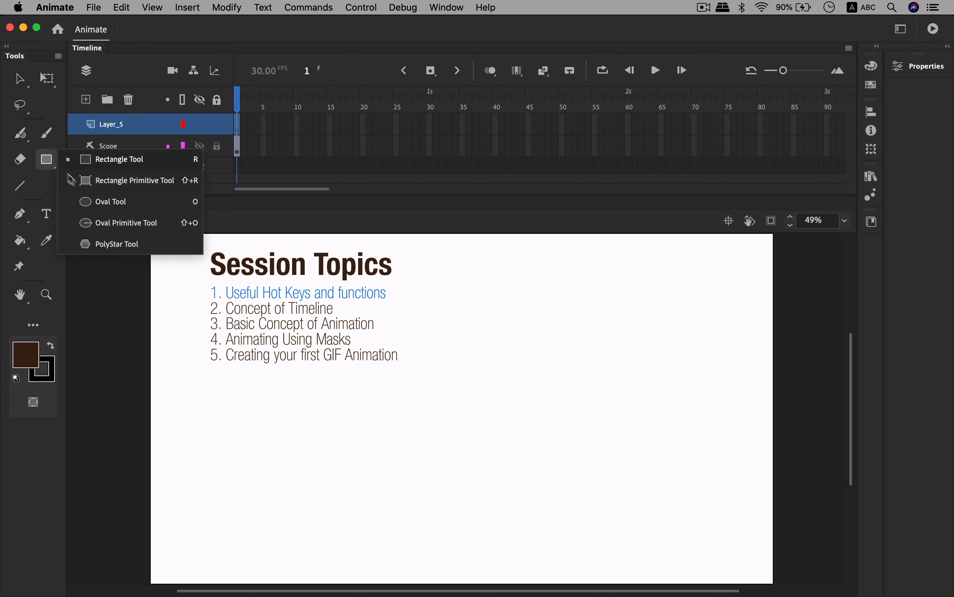
click(91, 202)
drag(220, 395, 285, 459)
key(v)
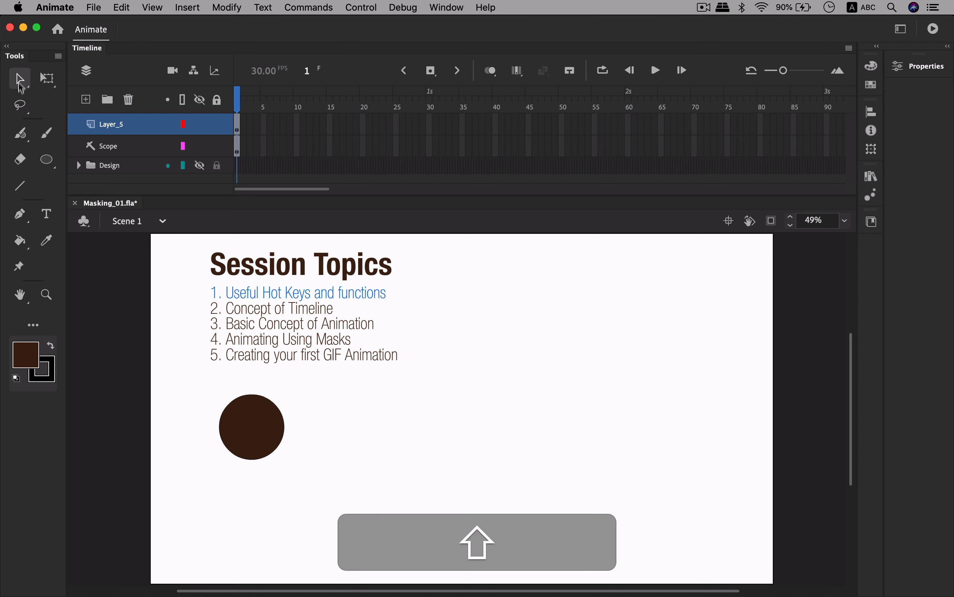
click(273, 436)
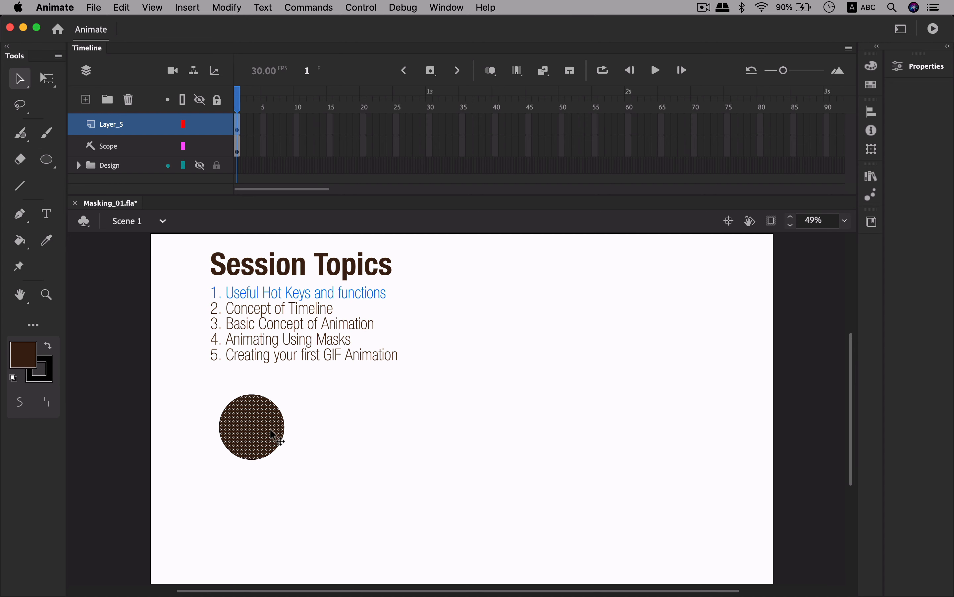
key(BackSpace)
- Set the stroke size of the circle outline to 12
drag(195, 385, 322, 491)
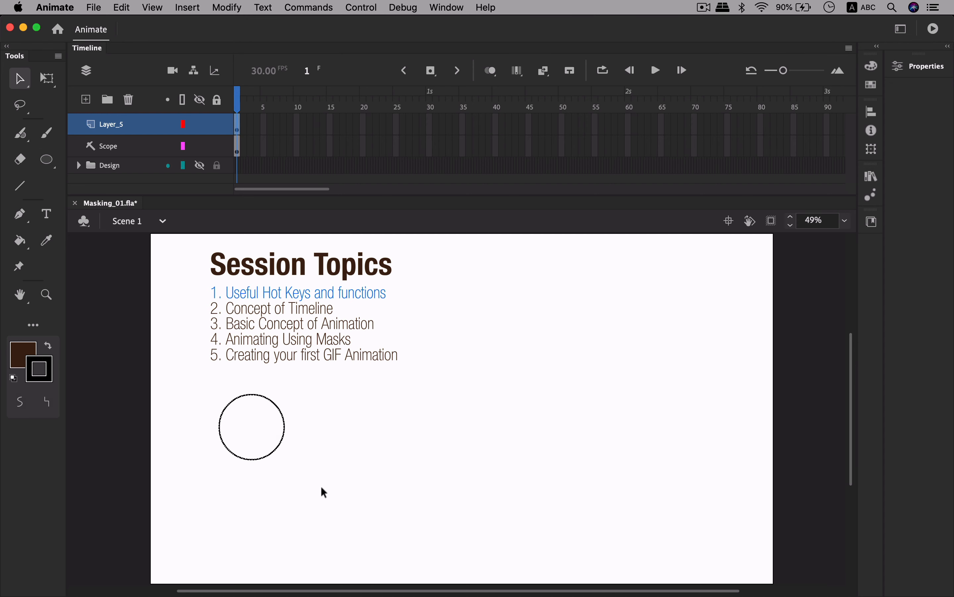
click(914, 72)
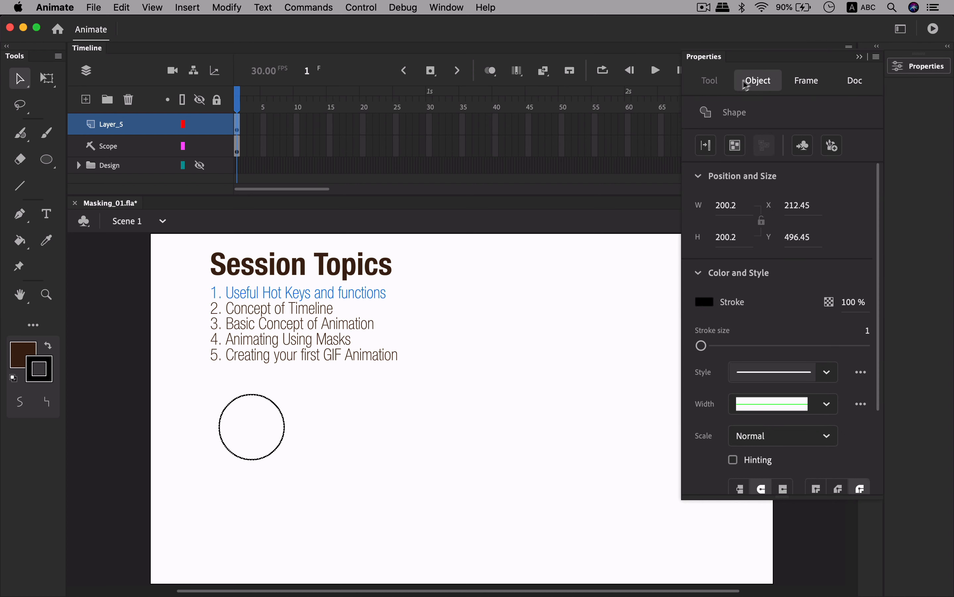
scroll(878, 293, down, 2)
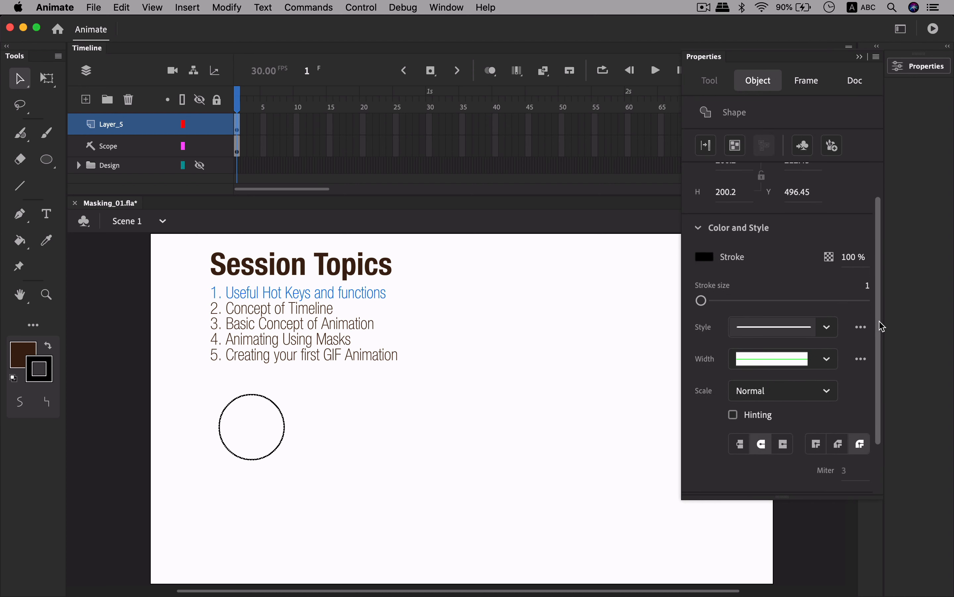
drag(701, 303, 708, 304)
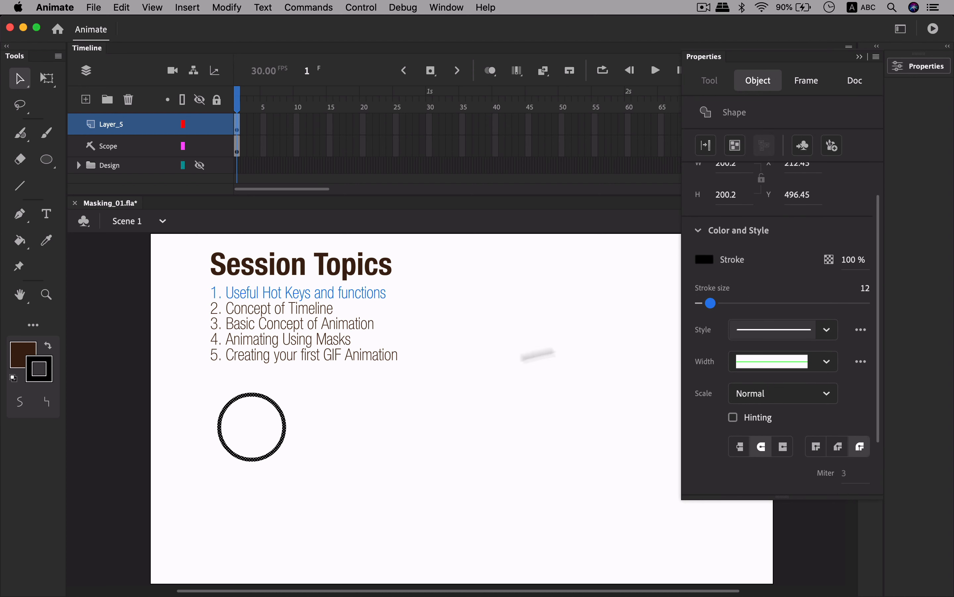
click(375, 412)
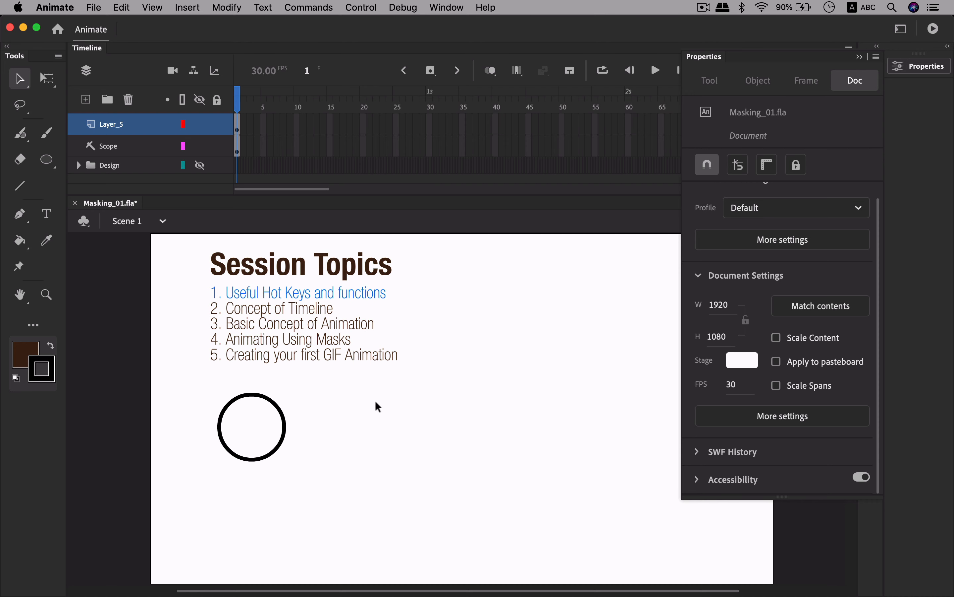
- Brush the letter A below the circle, the letter B far to its right, and an arrow from A to B
scroll(369, 415, right, 3)
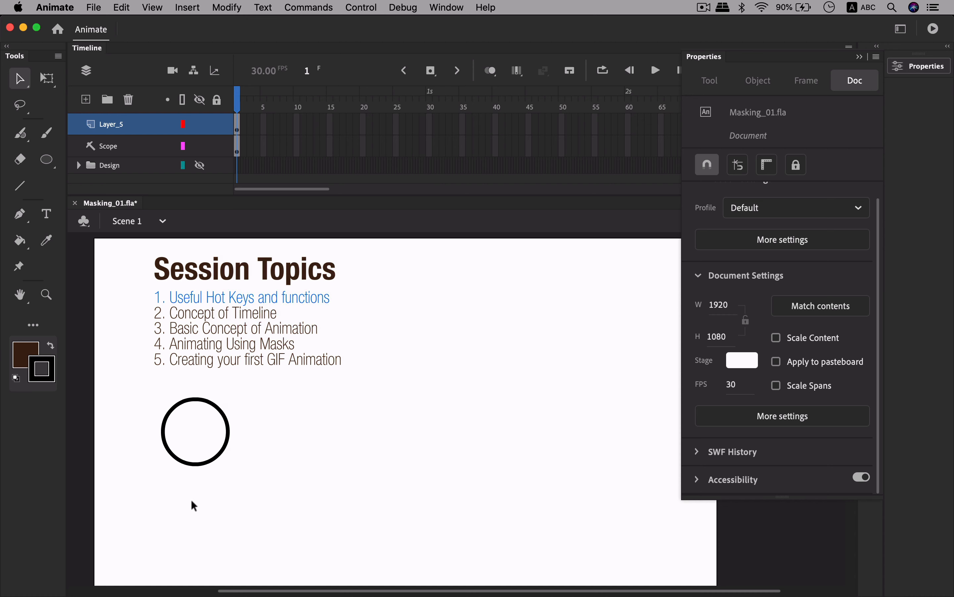
key(b)
mouse_move(185, 522)
mouse_down()
mouse_move(192, 491)
mouse_move(204, 524)
mouse_up()
drag(183, 511, 198, 507)
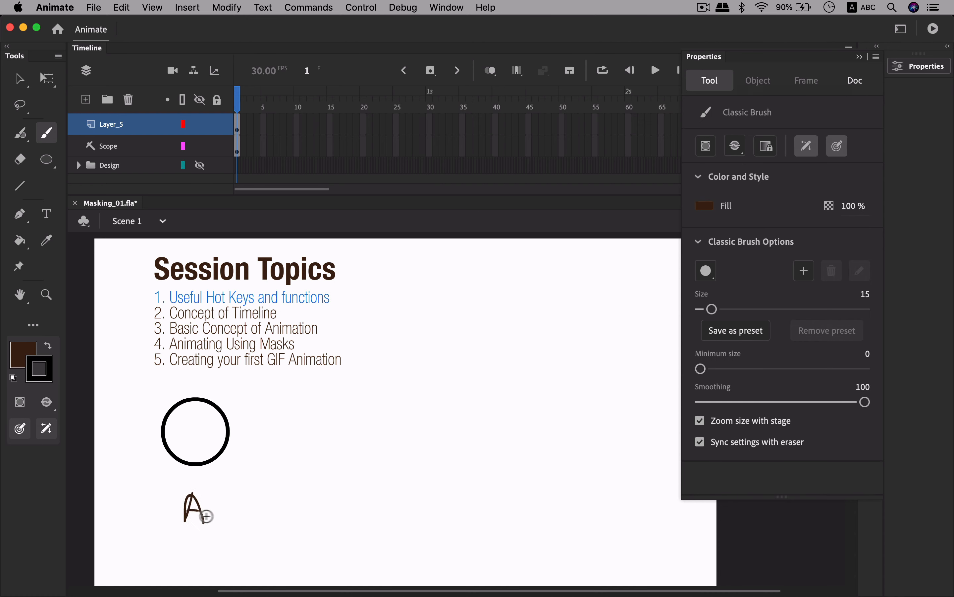
mouse_move(566, 489)
mouse_down()
mouse_move(567, 516)
mouse_move(590, 494)
mouse_move(557, 520)
mouse_up()
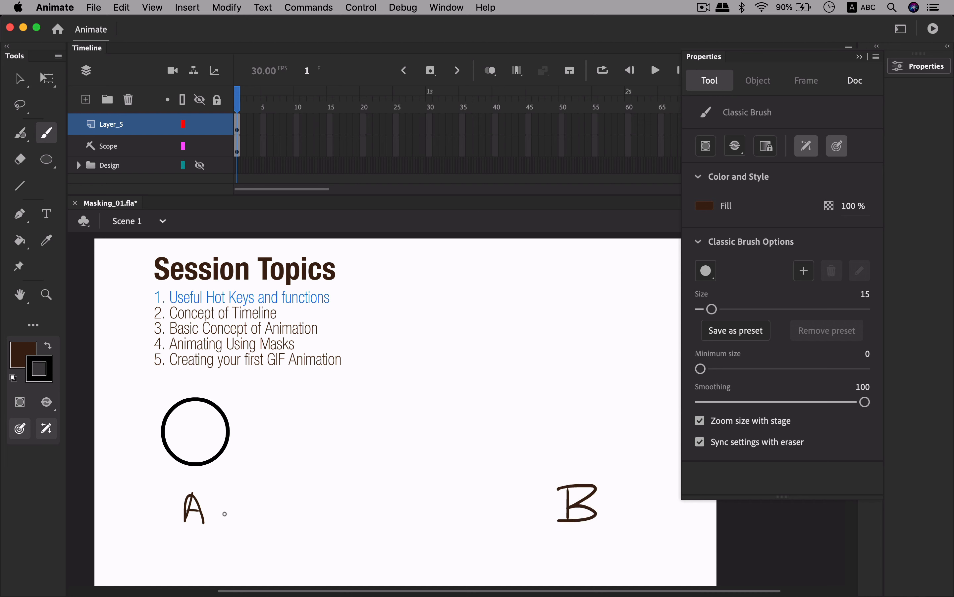
drag(224, 513, 529, 521)
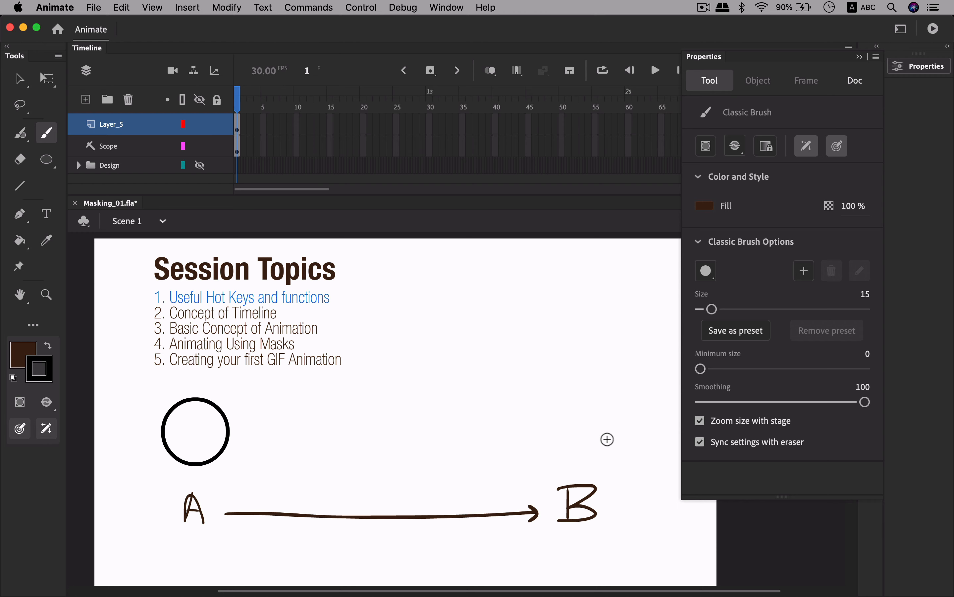
- Duplicate the circle outline horizontally to a position above the letter B, at about X 1365
key(v)
click(183, 406)
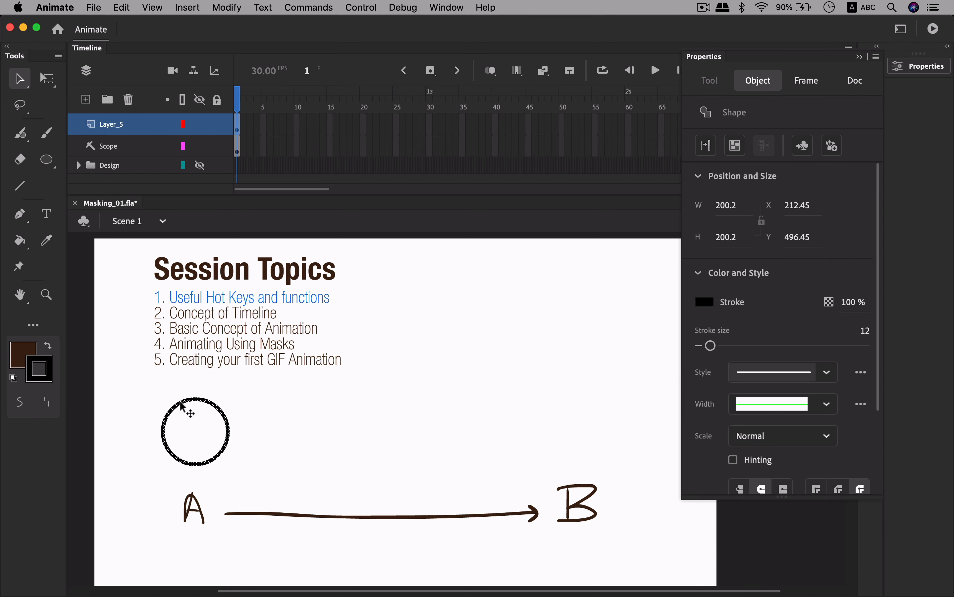
drag(232, 412, 556, 416)
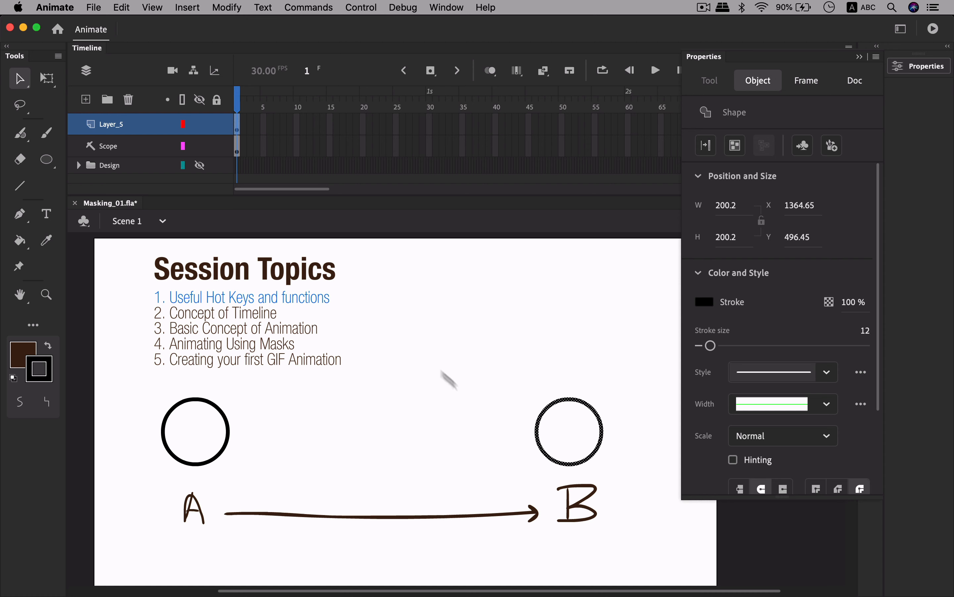
- Add a new layer above Layer_5 and enlarge the timeline to show all layers
click(238, 131)
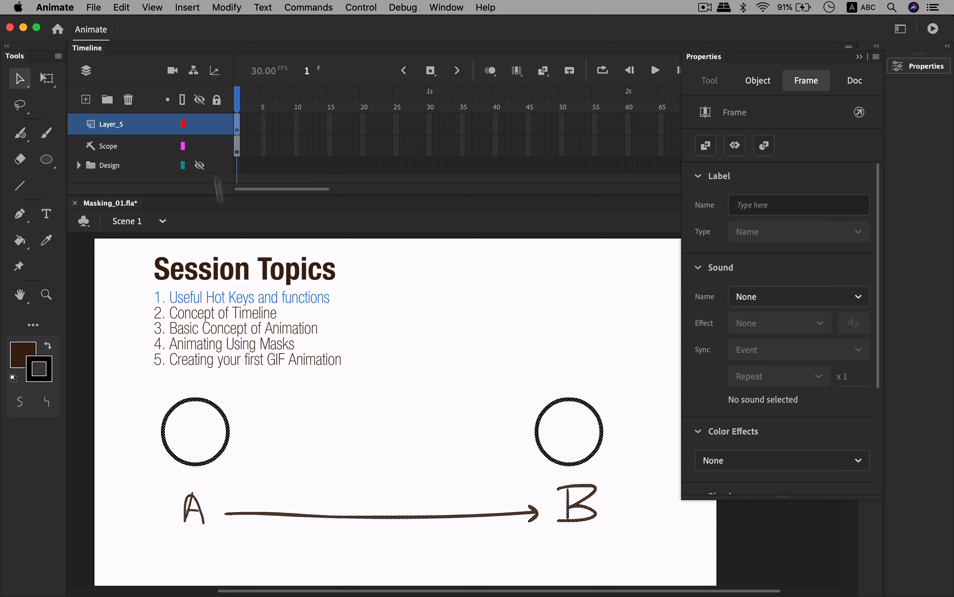
click(86, 102)
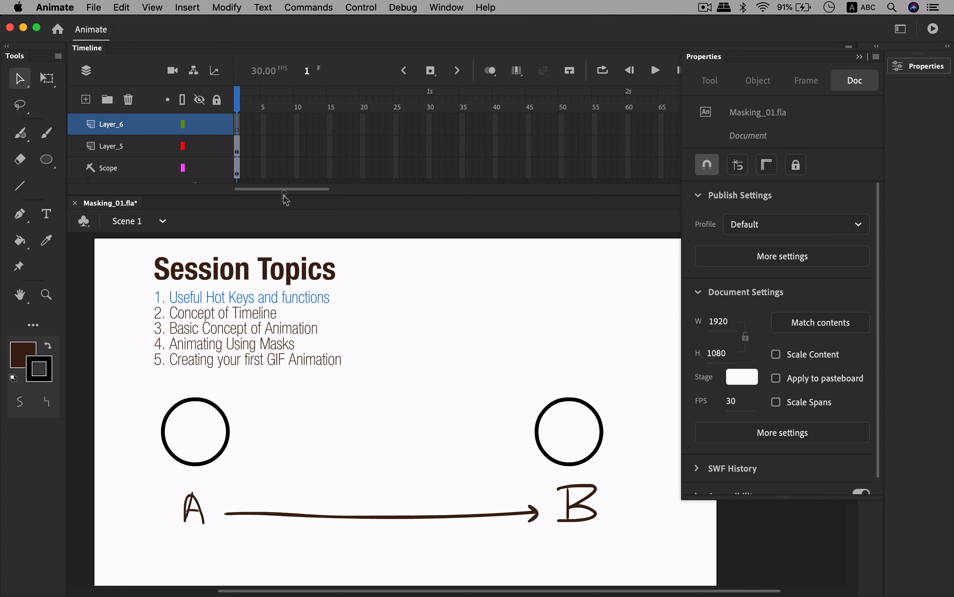
drag(285, 198, 283, 209)
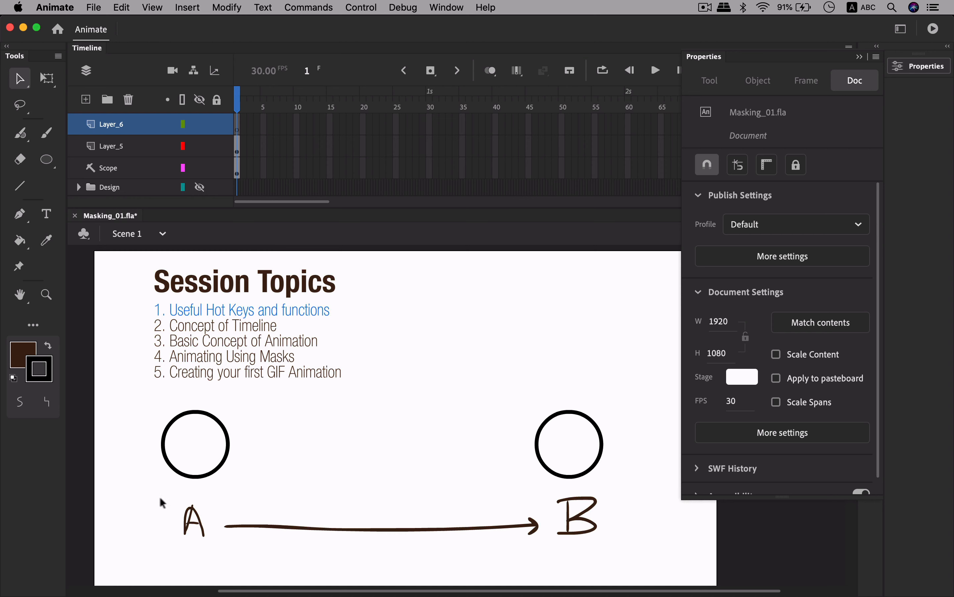
- Copy the circle above the letter A and paste it in place on the new layer
click(223, 427)
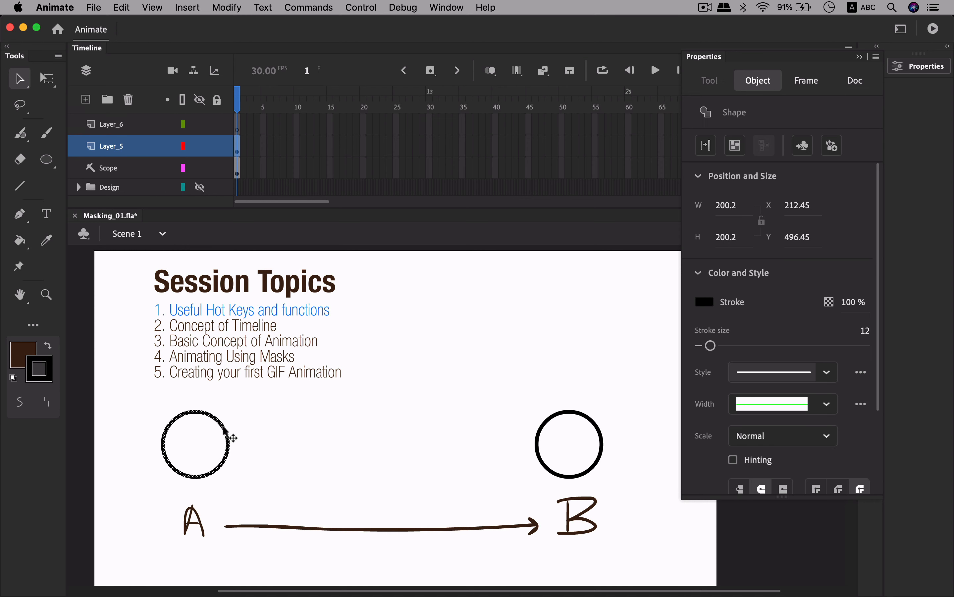
key(super)
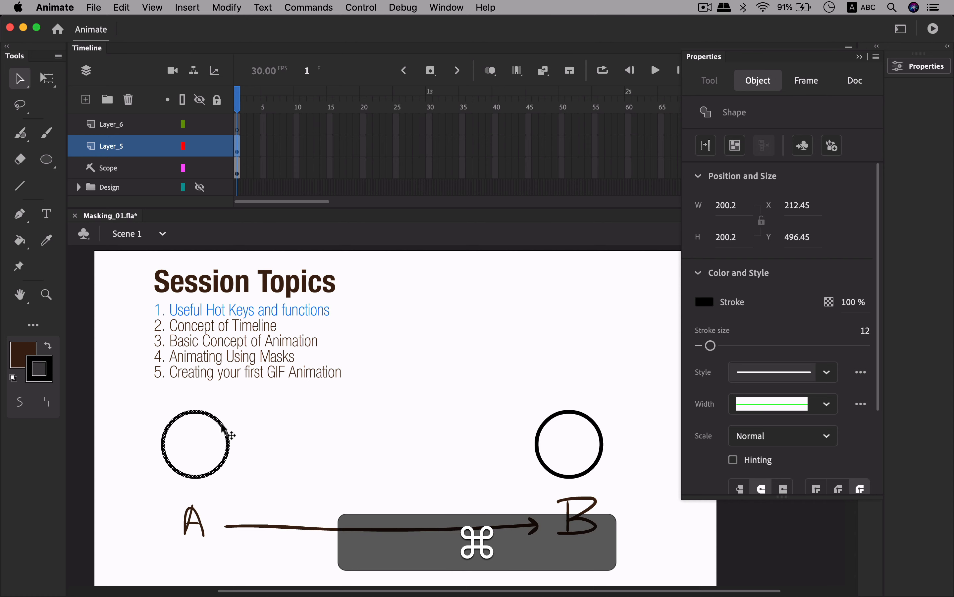
click(133, 126)
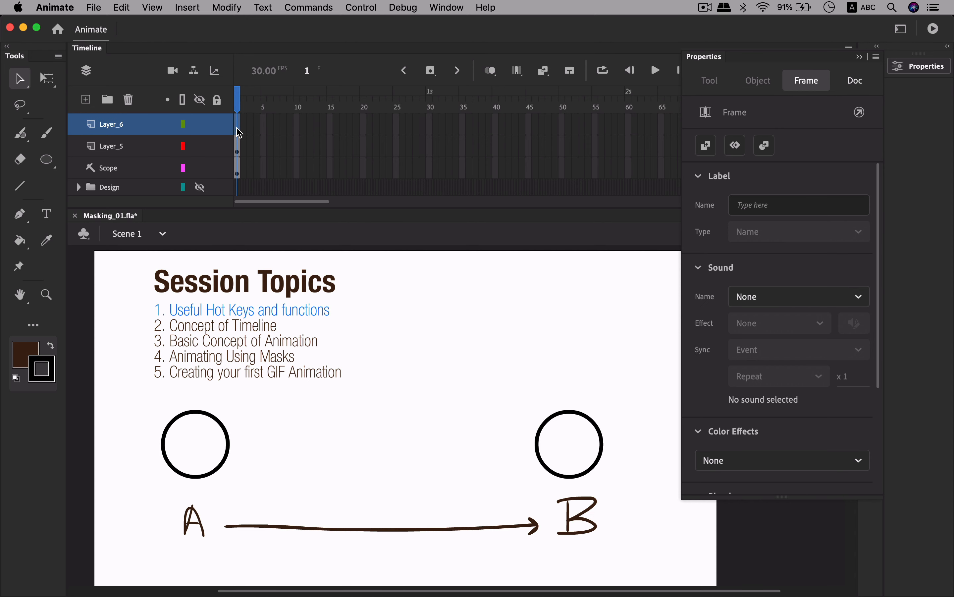
key(shift+super)
key(shift+super+v)
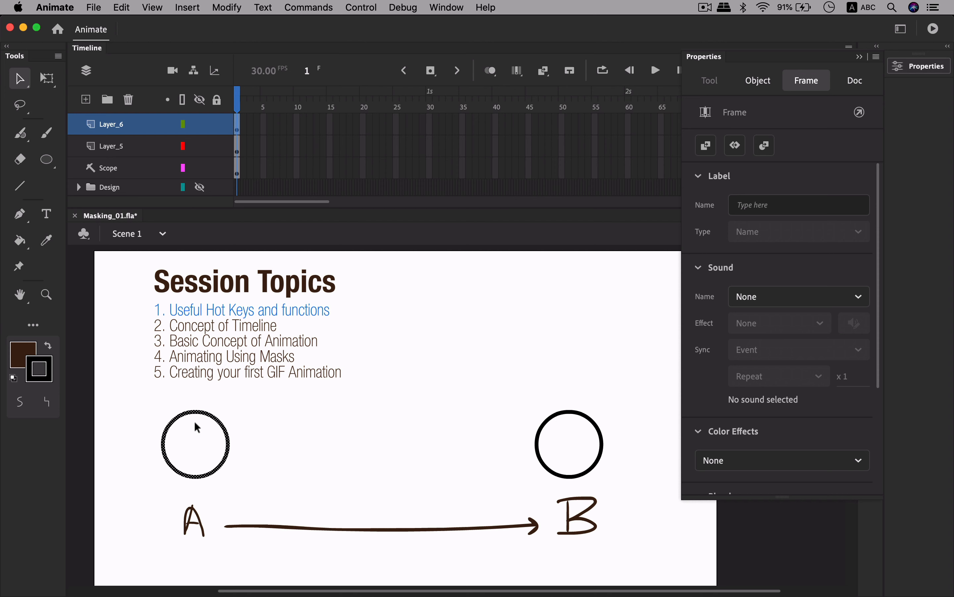
- Copy the pasted circle and paste another copy at the centre on the same layer
key(super+c)
key(super+v)
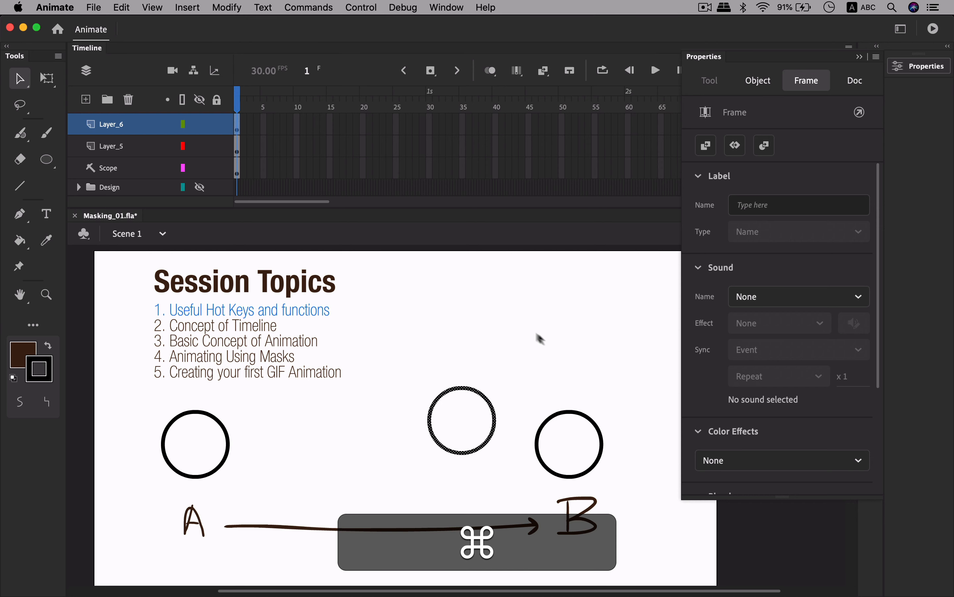
- Undo the last circle paste at the centre of the stage and hide Layer_5
key(super+z)
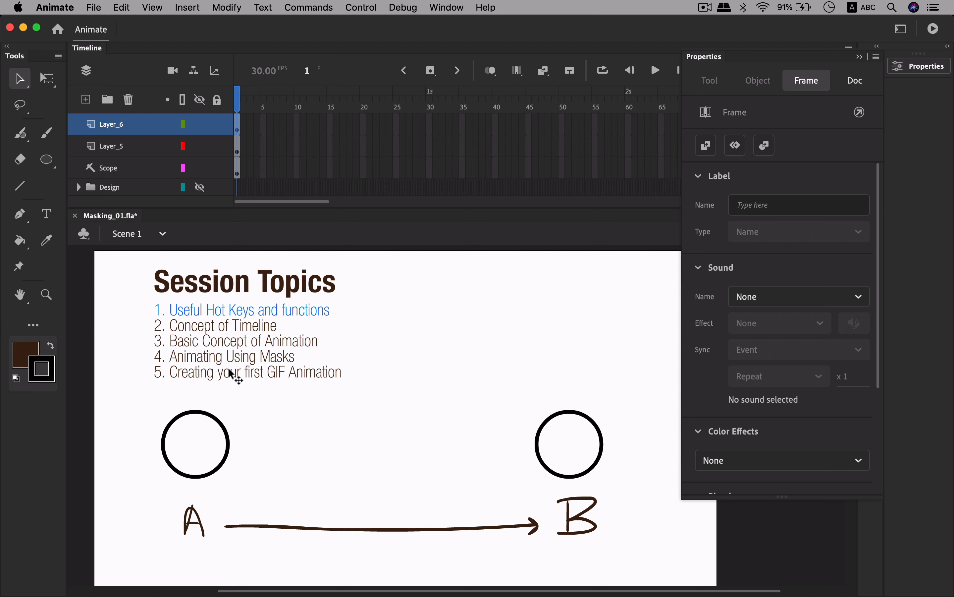
click(198, 151)
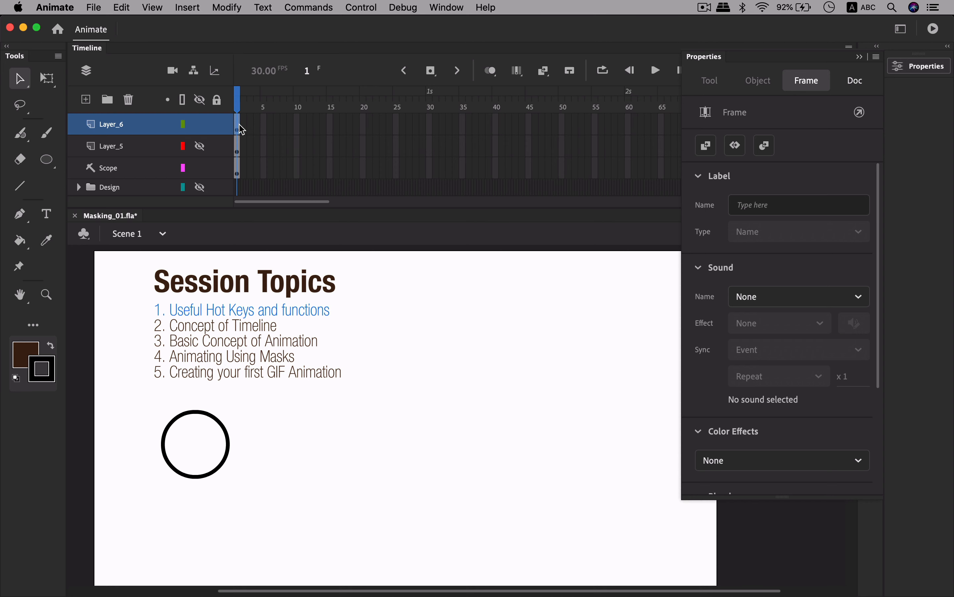
- Duplicate the Layer_6 keyframe from frame 1 to frame 10
click(265, 129)
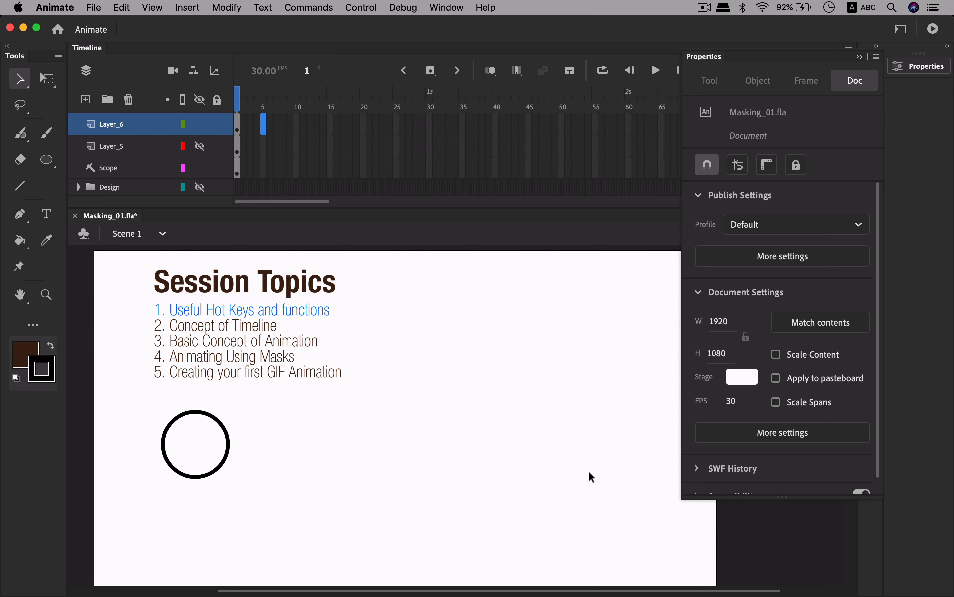
click(239, 128)
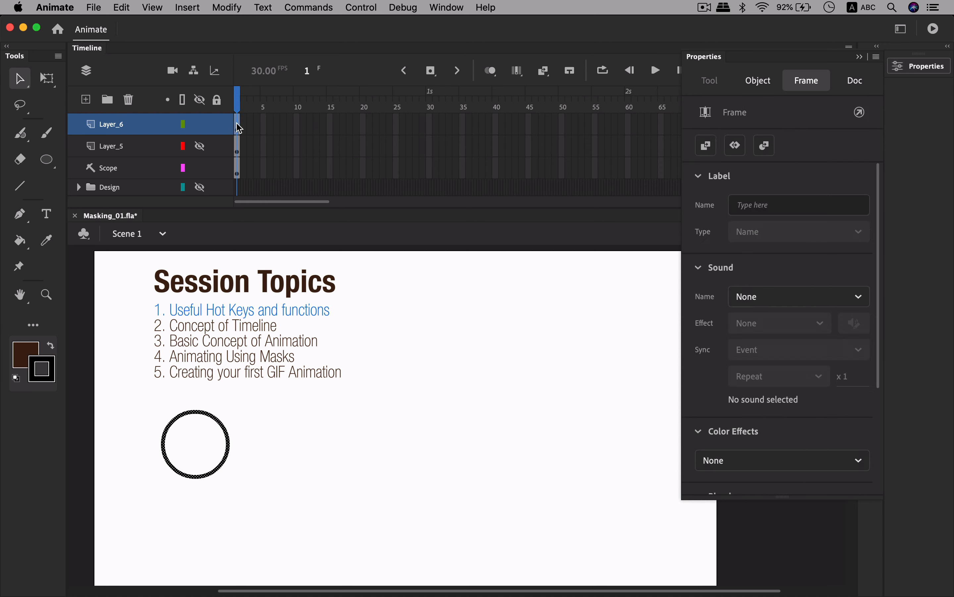
key(alt)
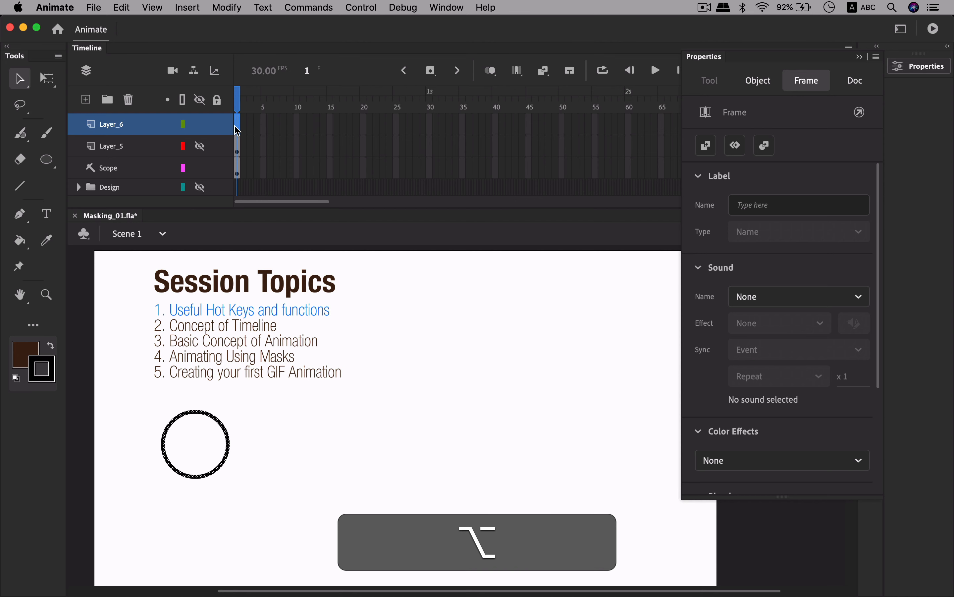
drag(237, 127, 295, 126)
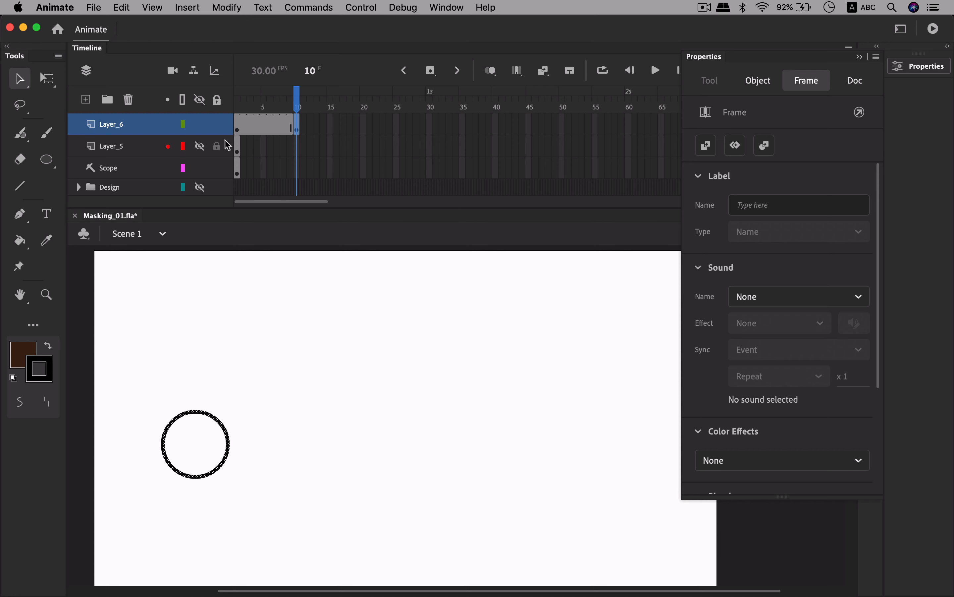
- Check the circle in frames 1 and 10 of Layer_6, hide the Scope layer and return to frame 1
click(236, 125)
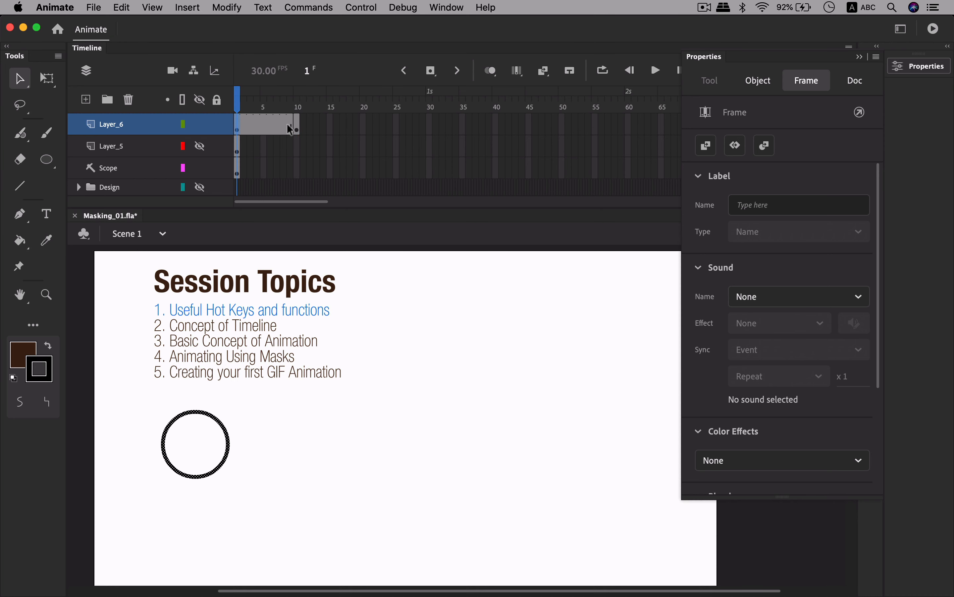
click(296, 125)
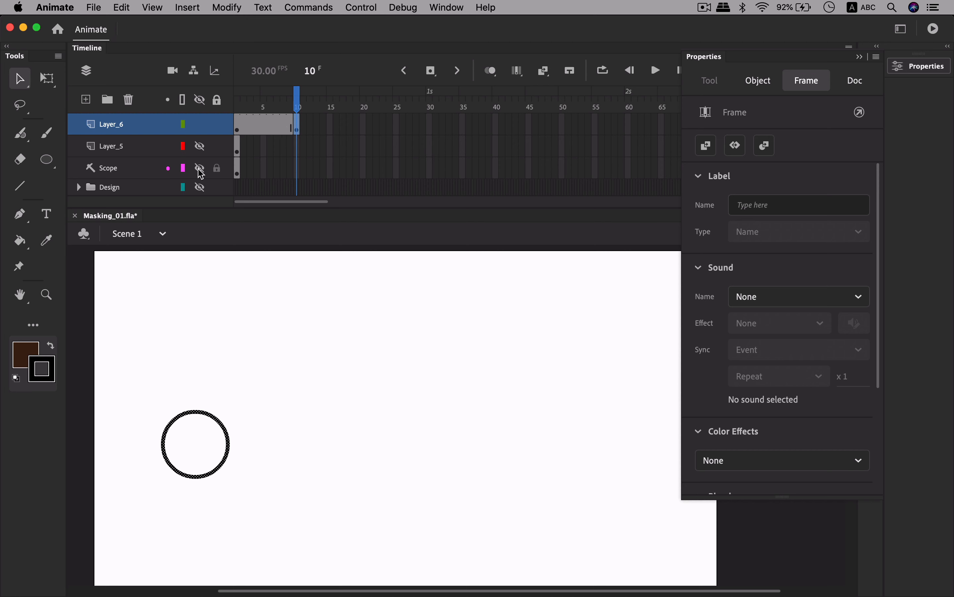
drag(298, 97, 225, 112)
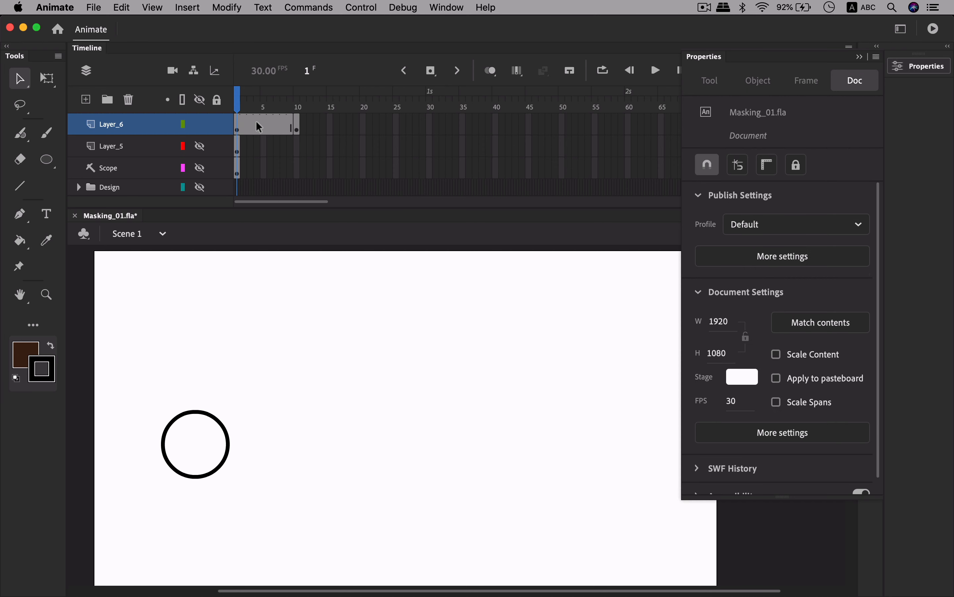
- Move the circle in frame 10 of Layer_6 horizontally to the right, close to position B
click(299, 126)
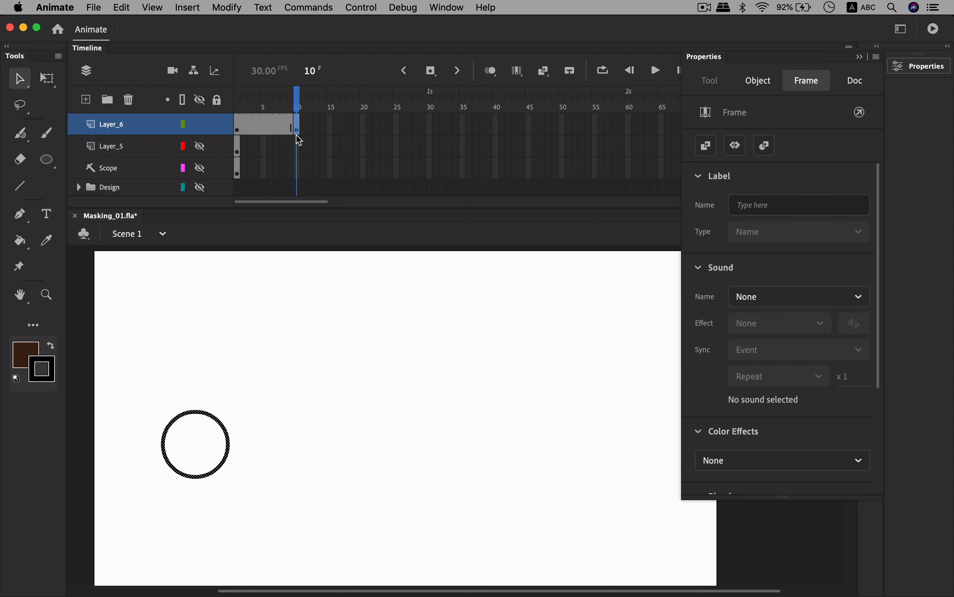
key(shift+Right)
key(shift+Right)
key(shift+Right)
key(shift+Right)
key(shift+Right)
key(shift+Right)
key(shift+Right)
key(shift+Right)
key(shift+Right)
key(shift+Right)
key(shift+Right)
key(shift+Right)
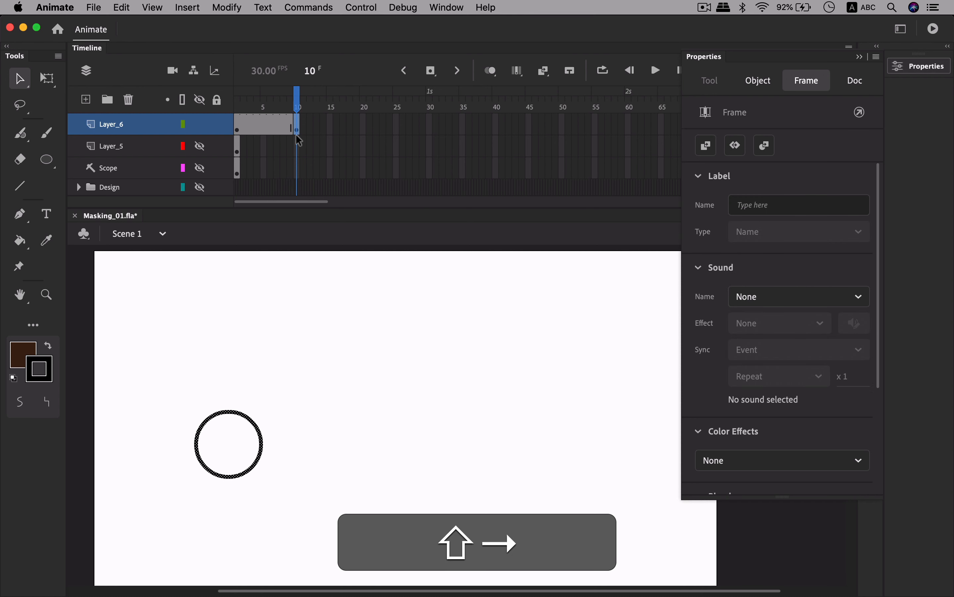
key(shift+Right)
key(shift+Right)
key(shift+Right)
key(shift+Right)
key(shift+Right)
key(shift+Right)
key(shift+Right)
key(shift+Right)
key(shift+Right)
key(shift+Right)
key(shift+Right)
key(shift+Right)
key(shift+Right)
key(shift+Right)
key(shift+Right)
key(shift+Right)
key(shift+Right)
key(shift+Right)
key(shift+Right)
key(shift+Right)
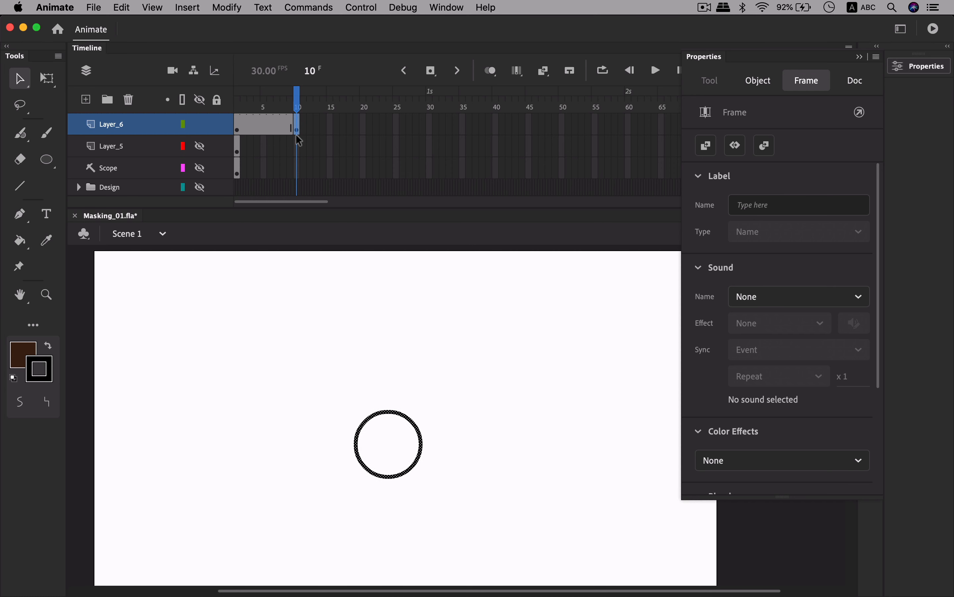
key(shift+Right)
key(shift+Right)
key(shift+Right)
key(shift+Right)
key(shift+Right)
key(shift+Right)
key(shift+Right)
key(shift+Right)
key(shift+Right)
key(shift+Right)
key(shift+Right)
key(shift+Right)
key(shift+Right)
key(shift+Right)
key(shift+Right)
key(shift+Right)
key(shift+Right)
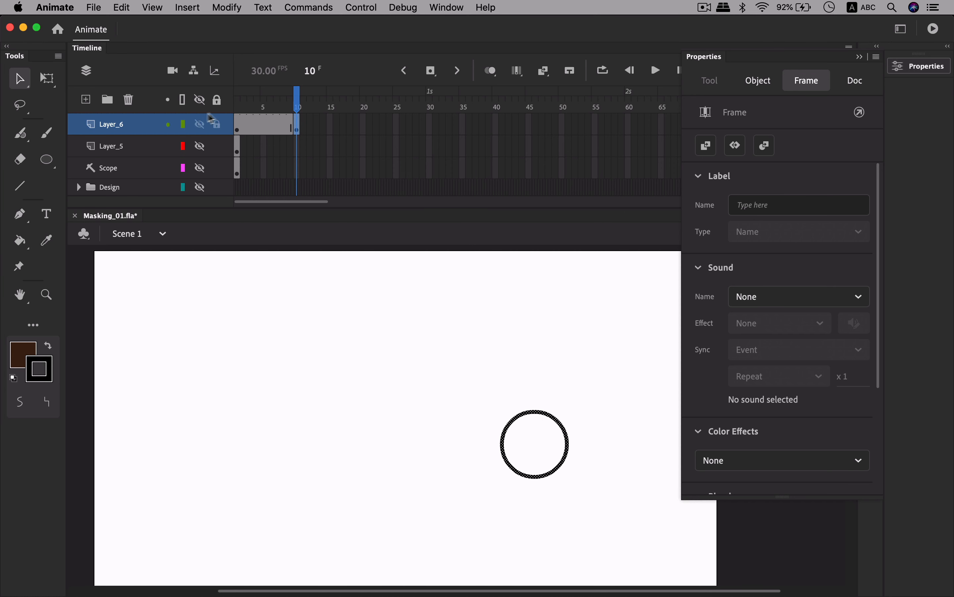
- Scrub between frames 1, 10 and 5 to compare the circle's position over time
click(237, 104)
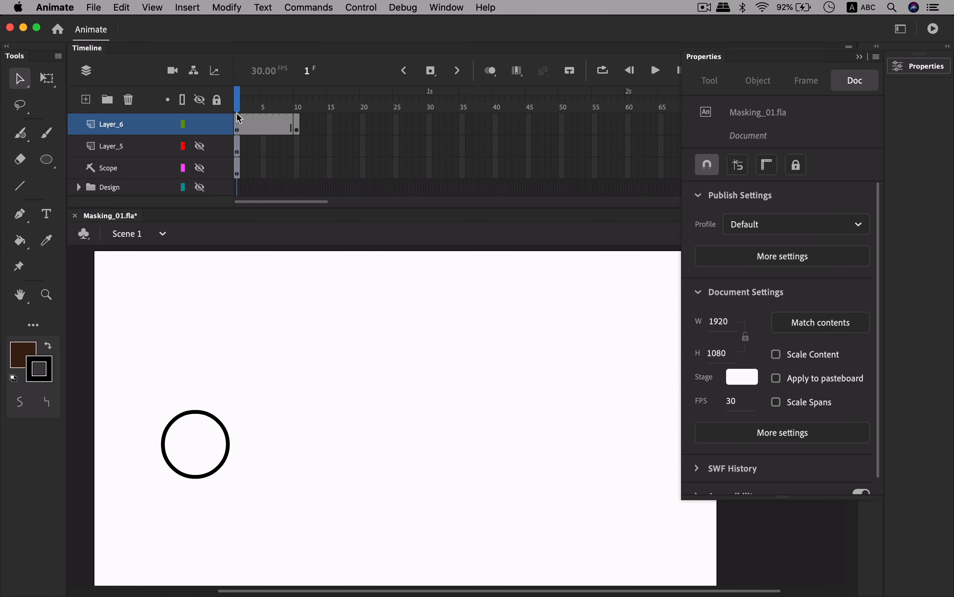
click(298, 106)
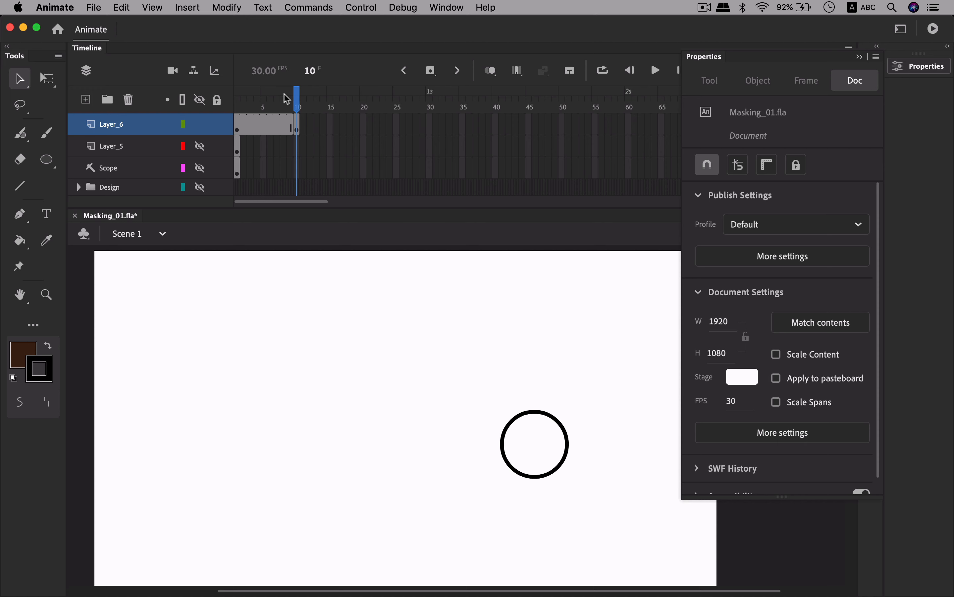
click(294, 101)
drag(294, 101, 263, 99)
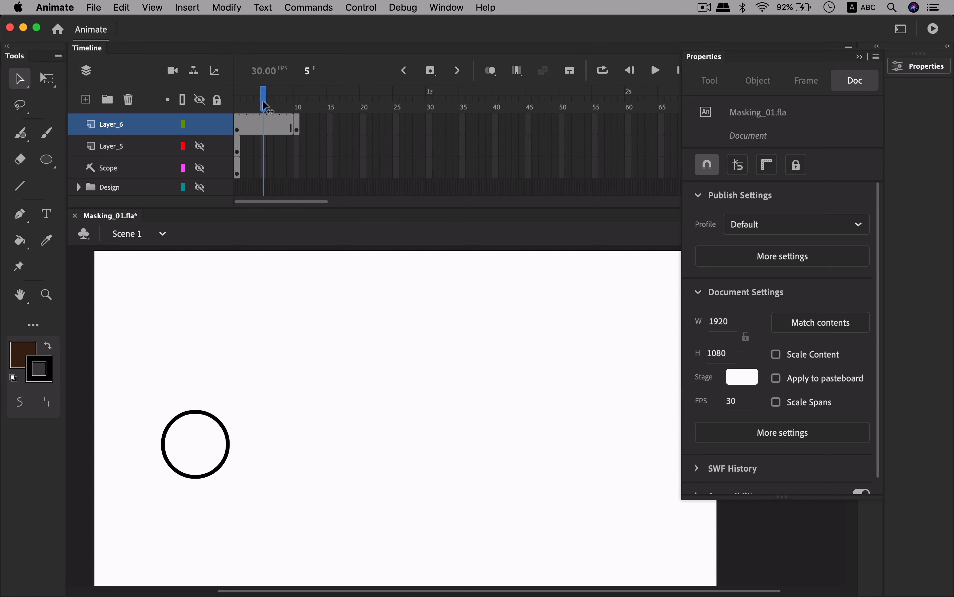
- Turn on onion skinning, extend its range back to frame 1 and view Layer_6 at frame 5
click(494, 76)
mouse_move(248, 103)
mouse_down()
mouse_move(233, 102)
mouse_move(297, 103)
mouse_up()
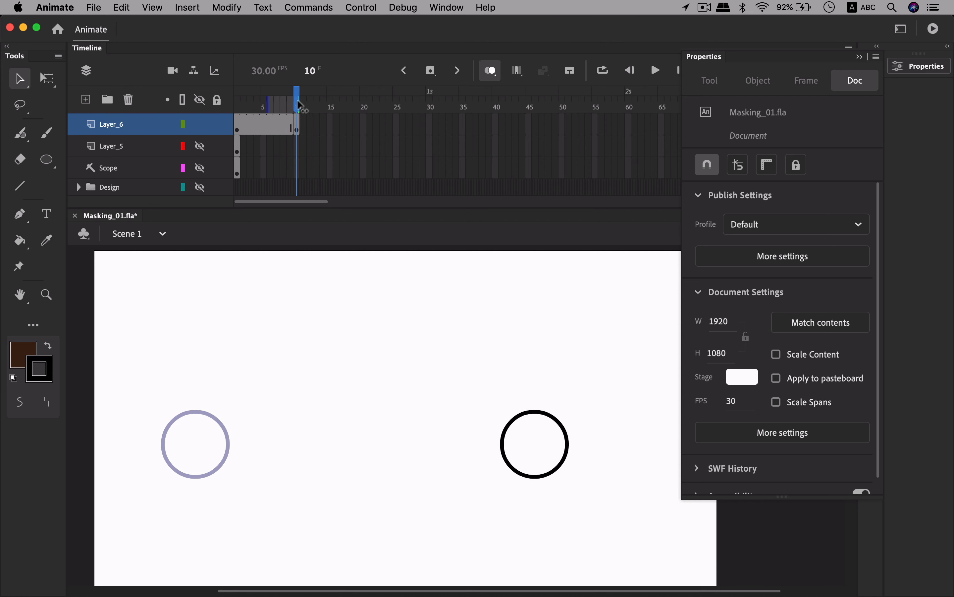
drag(223, 107, 222, 107)
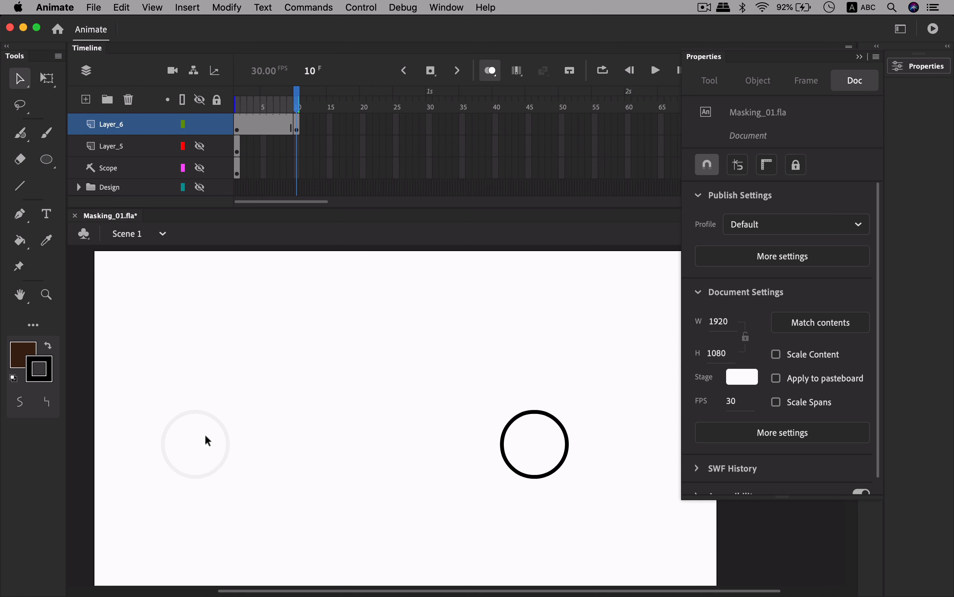
click(266, 127)
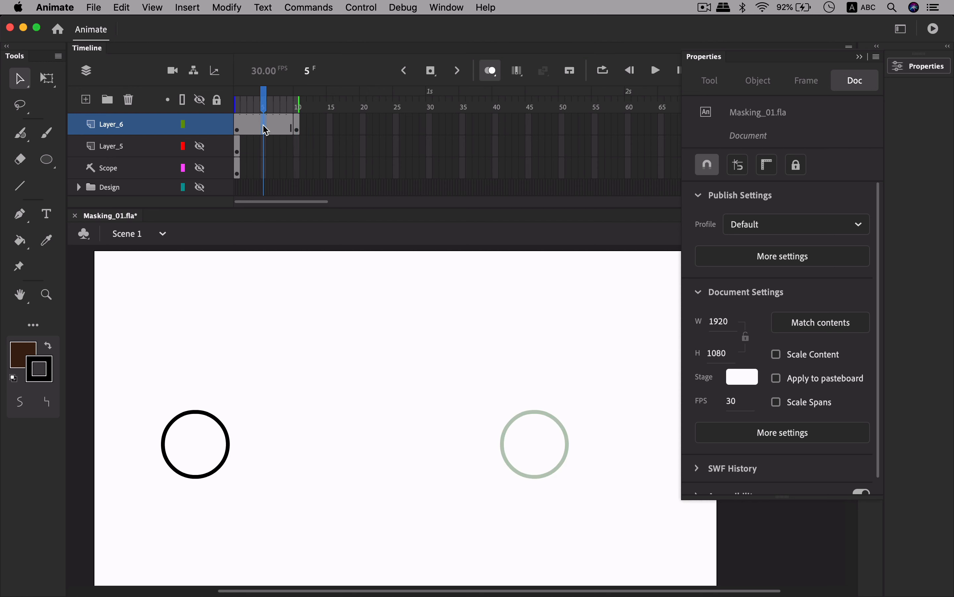
- Turn off onion skinning and move the playhead from frame 1 to frame 5 on Layer_6
click(498, 70)
click(237, 106)
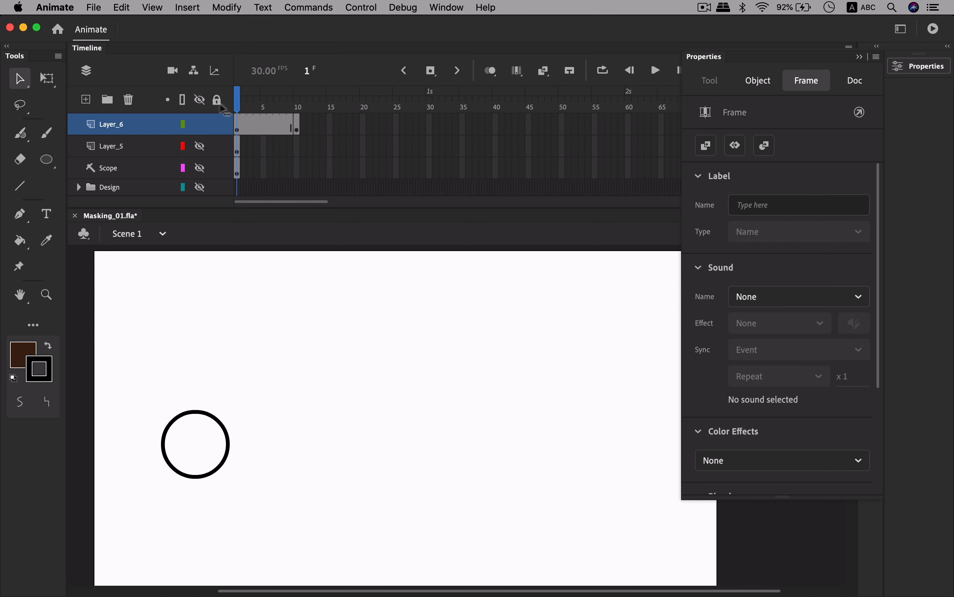
drag(221, 105, 261, 113)
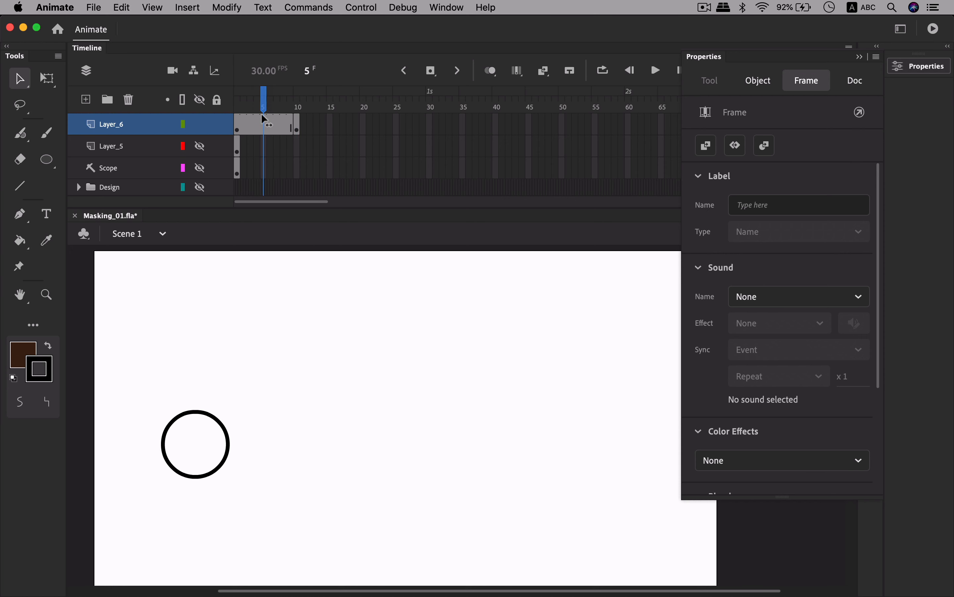
click(266, 137)
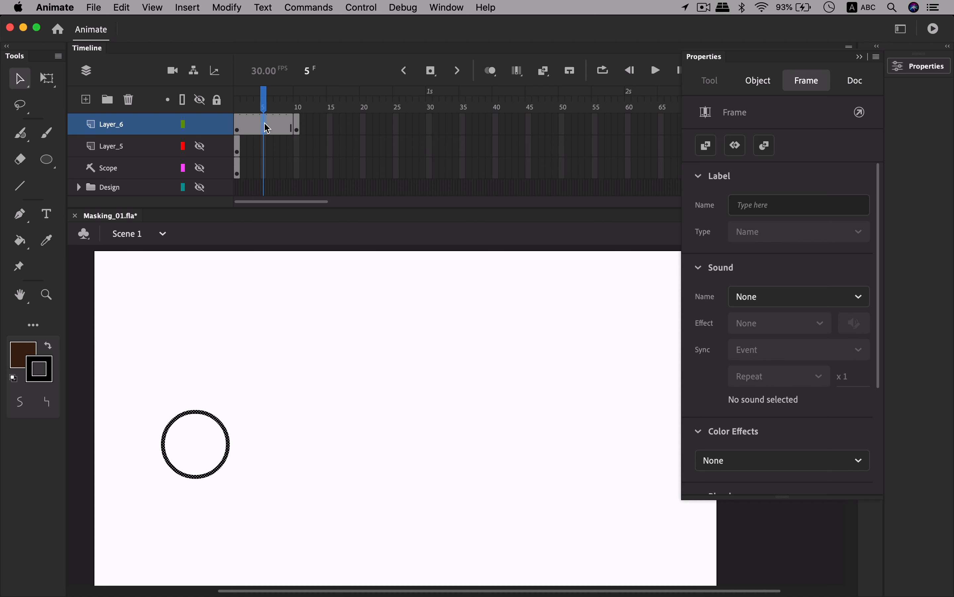
- Duplicate the Layer_6 keyframe from frame 1 to frame 5 and show onion skins
click(237, 127)
drag(237, 126, 264, 122)
click(492, 72)
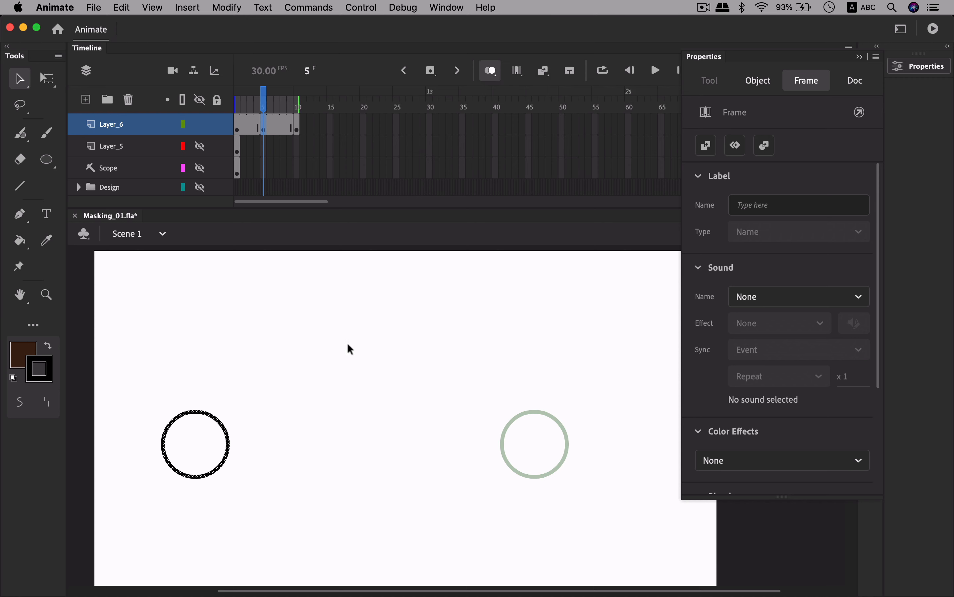
- Move the circle in frame 5 horizontally to about midway between the frame 1 and frame 10 circles
key(shift+Right)
key(shift+Right)
key(shift+Right)
key(shift+Right)
key(shift+Right)
key(shift+Right)
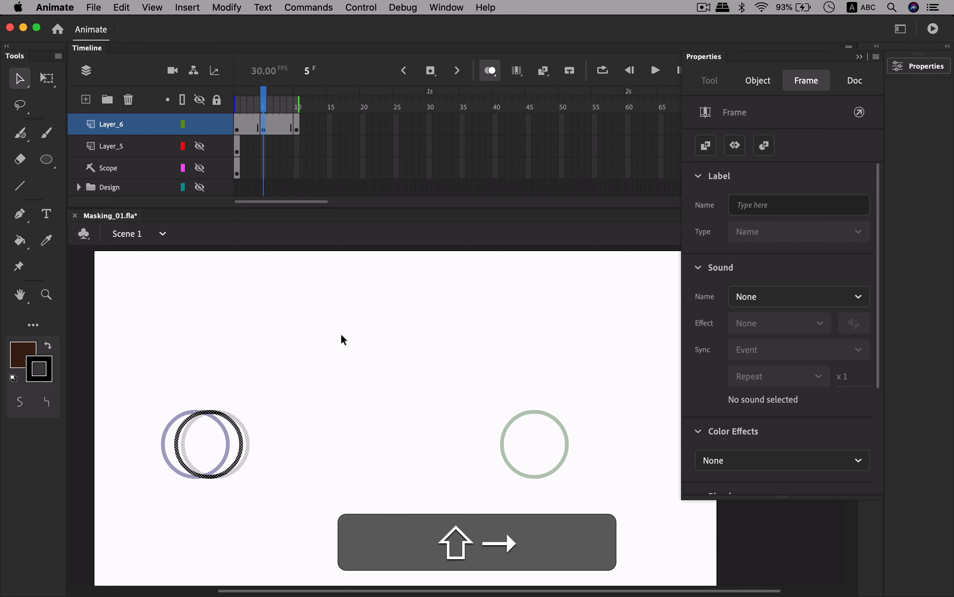
key(shift+Right)
key(shift+Right)
key(shift+Right)
key(shift+Right)
key(shift+Right)
key(shift+Right)
key(shift+Right)
key(shift+Right)
key(shift+Right)
key(shift+Right)
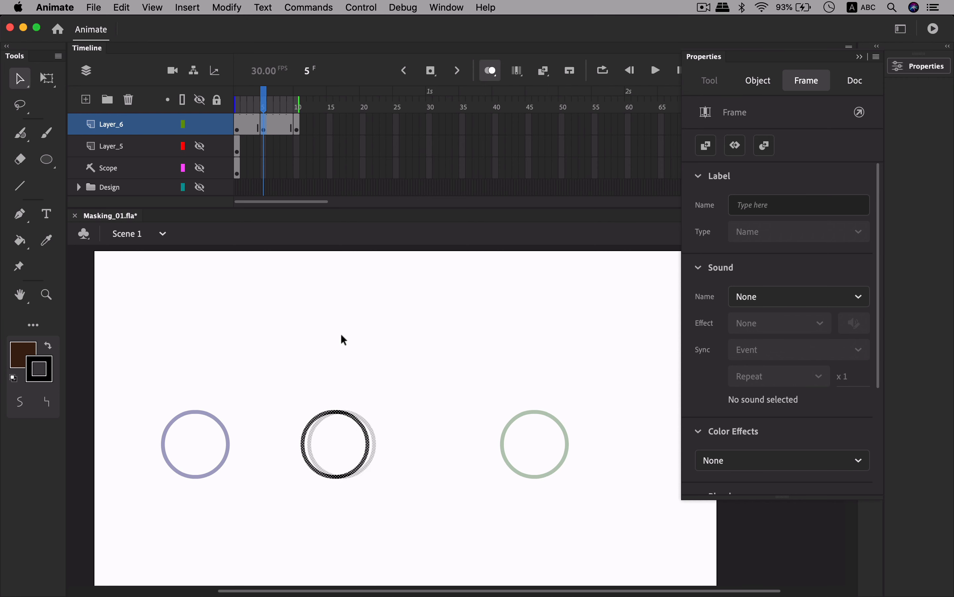
key(shift+Right)
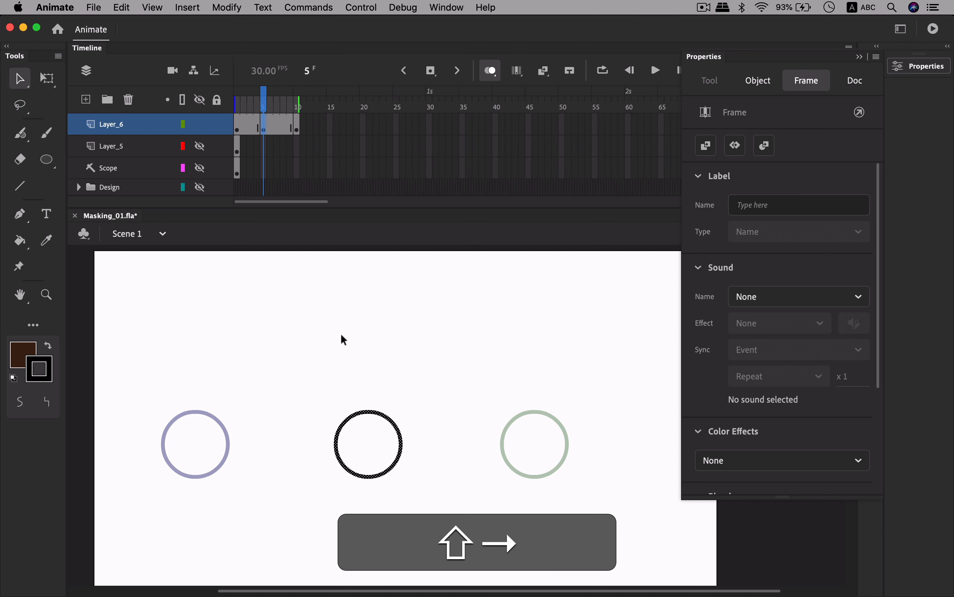
- Convert frame 3 of Layer_6 to a keyframe
click(249, 126)
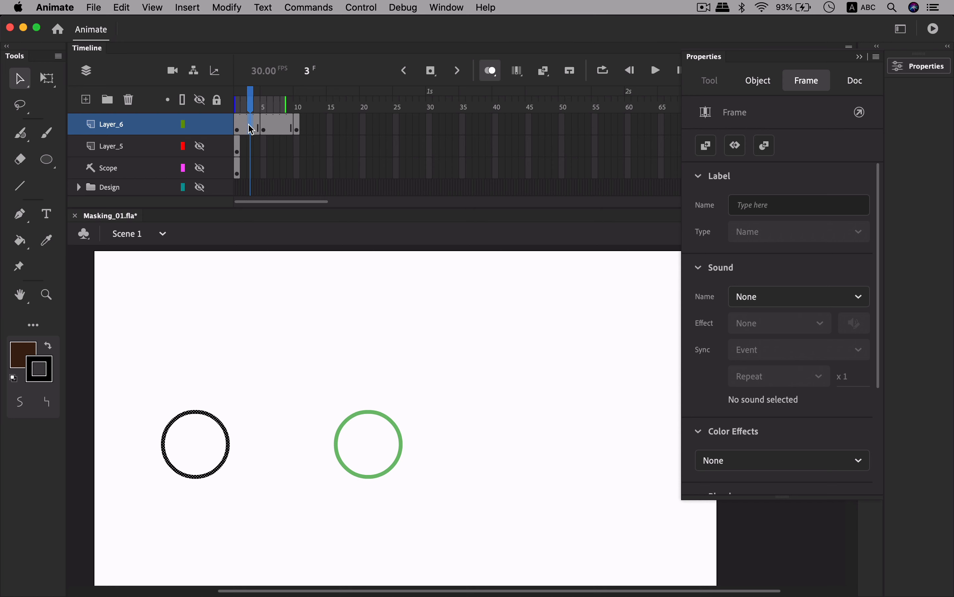
right_click(253, 129)
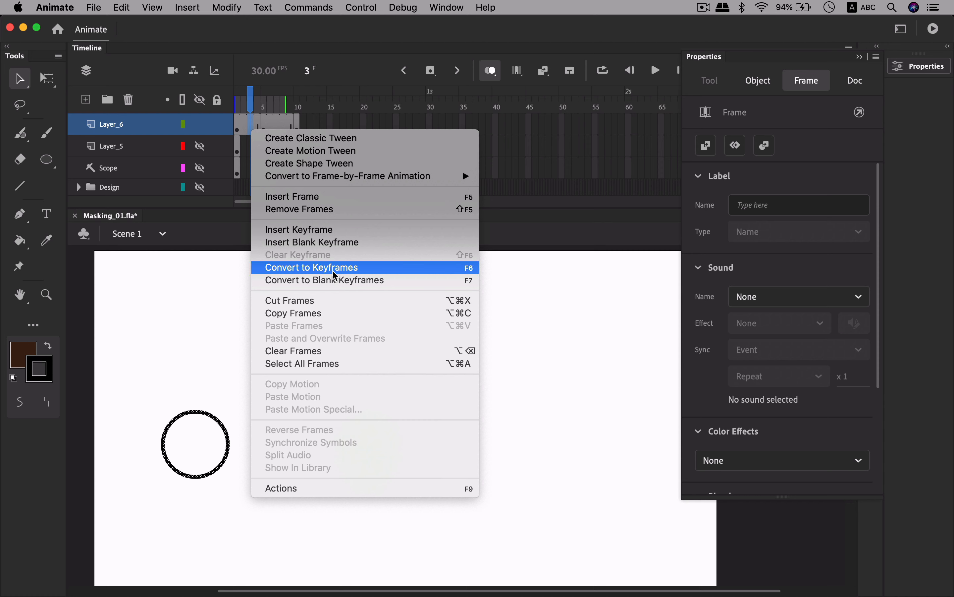
click(335, 275)
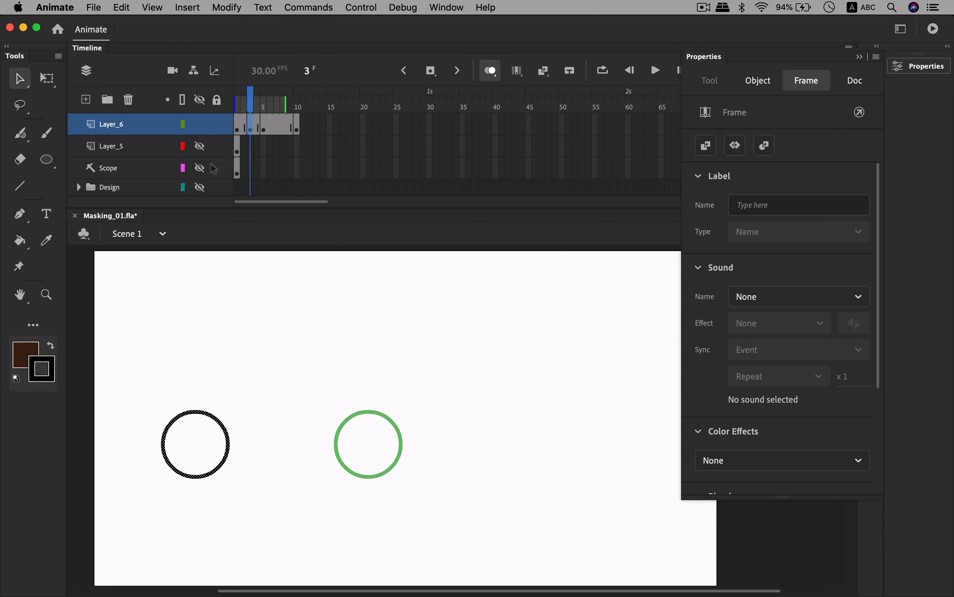
- Move the circle in frame 3 horizontally to midway between the frame 1 and frame 5 circles
key(shift+Left)
key(shift+Right)
key(shift+Right)
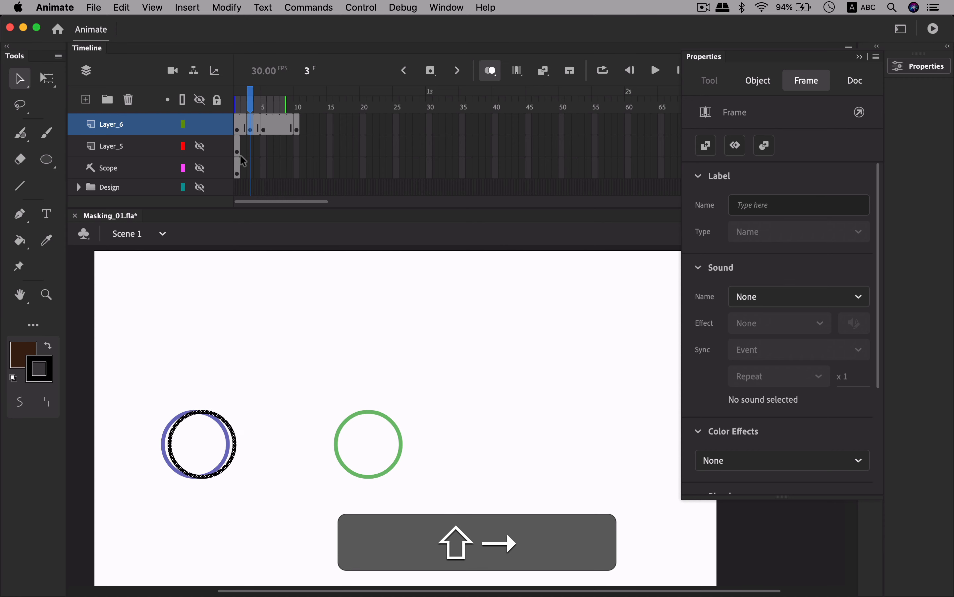
key(shift+Right)
key(shift+Right)
key(shift+Right)
key(shift+Right)
key(shift+Right)
key(shift+Right)
key(shift+Right)
key(shift+Right)
key(shift+Right)
key(shift+Right)
key(shift+Right)
key(shift+Right)
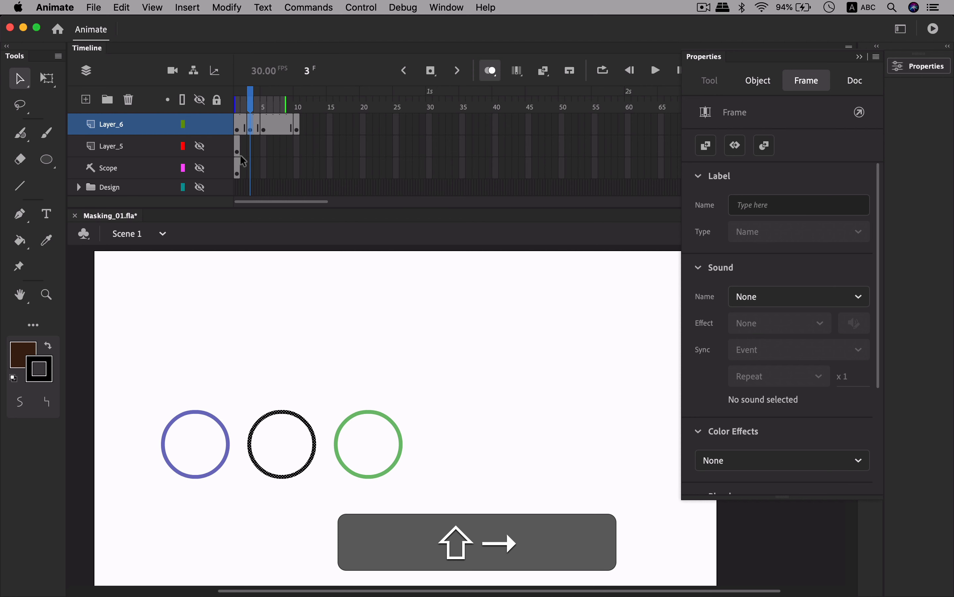
- Convert frame 7 of Layer_6 to a keyframe and move its circle midway between the frame 5 and frame 10 circles
click(281, 128)
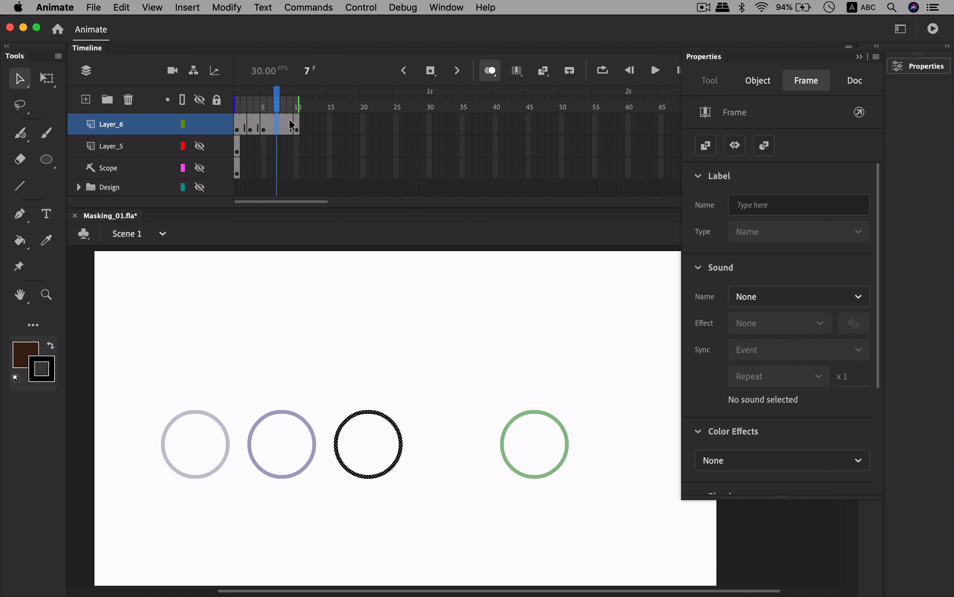
key(F6)
key(shift+Right)
key(shift+Right)
key(shift+Right)
key(shift+Right)
key(shift+Right)
key(shift+Right)
key(shift+Right)
key(shift+Right)
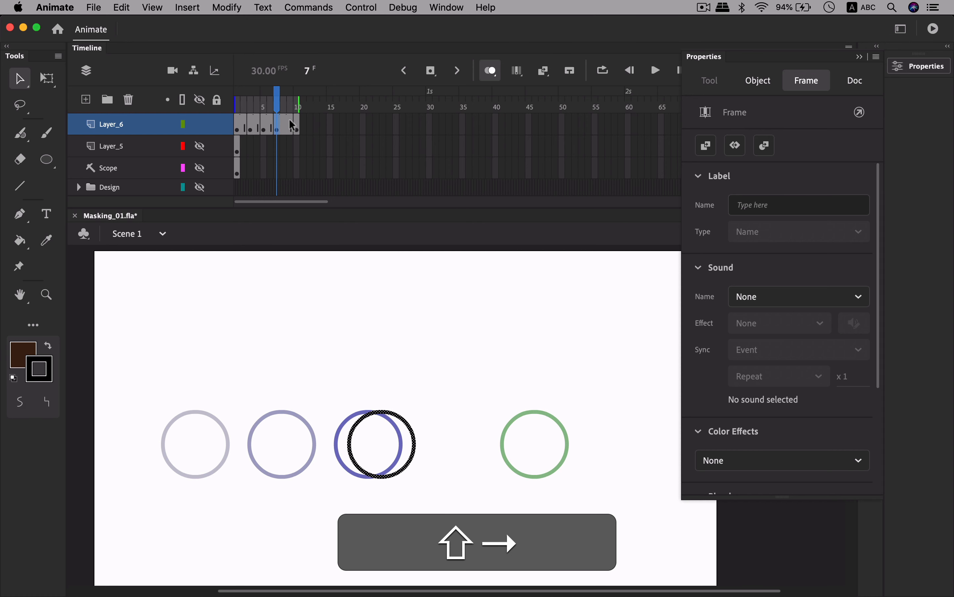
key(shift+Right)
key(shift+Left)
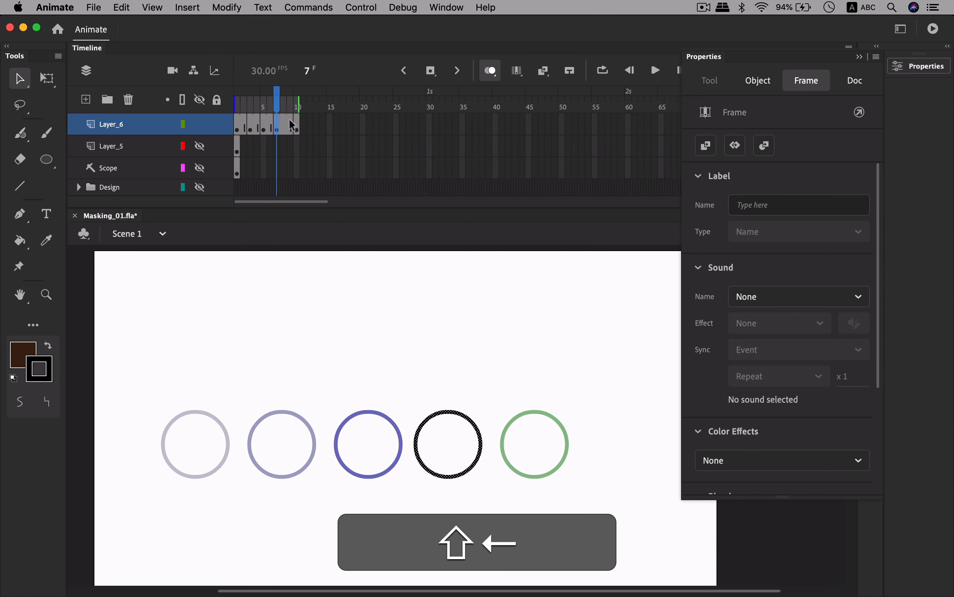
key(Right)
key(Right)
key(Right)
key(Right)
key(Right)
key(Right)
key(Right)
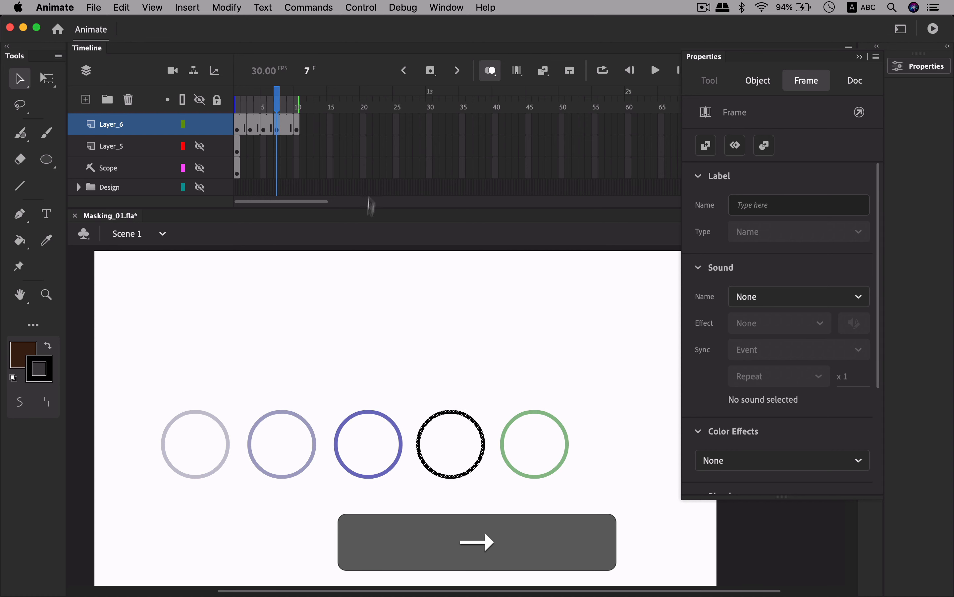
- Turn off onion skinning and scrub the playhead to frame 8
click(491, 70)
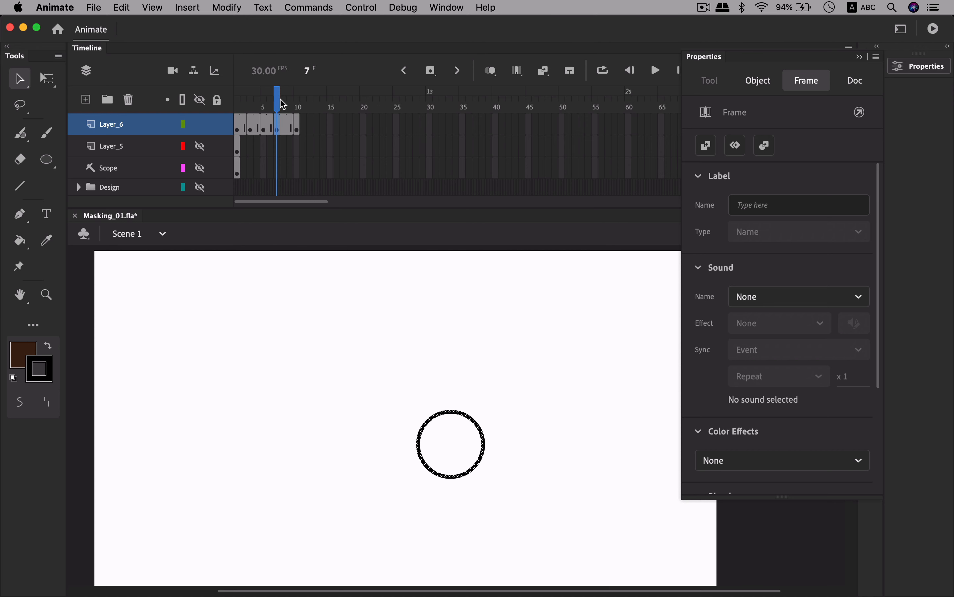
drag(279, 106, 287, 127)
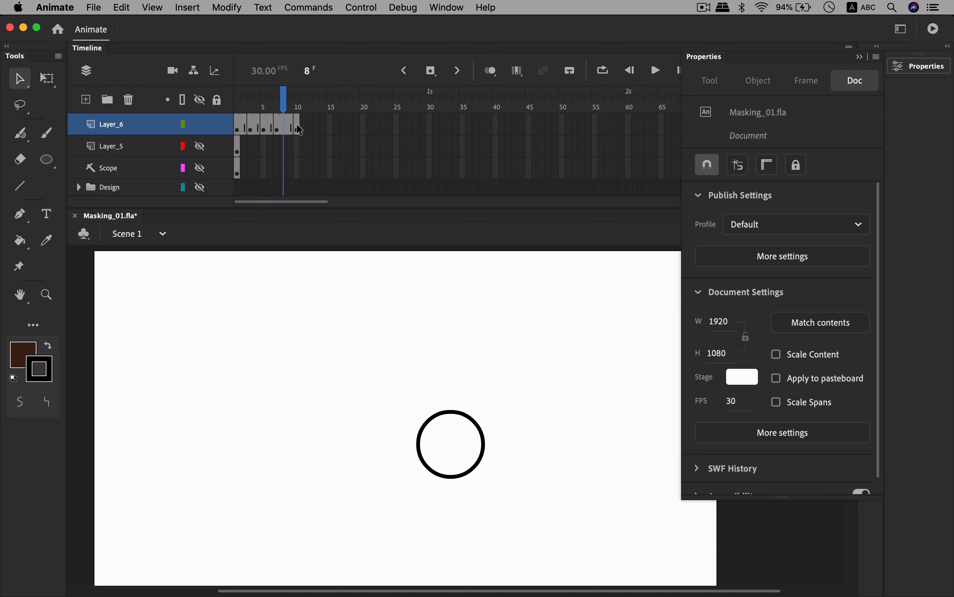
- Try to move the last keyframe of Layer_6 from frame 10 to frame 9, and undo the attempt
drag(296, 127, 298, 131)
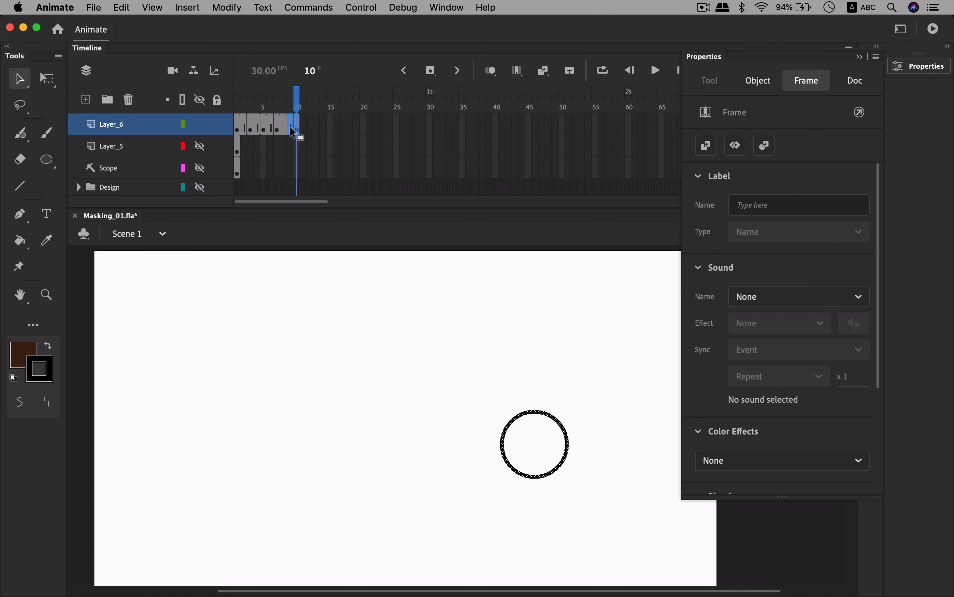
click(290, 127)
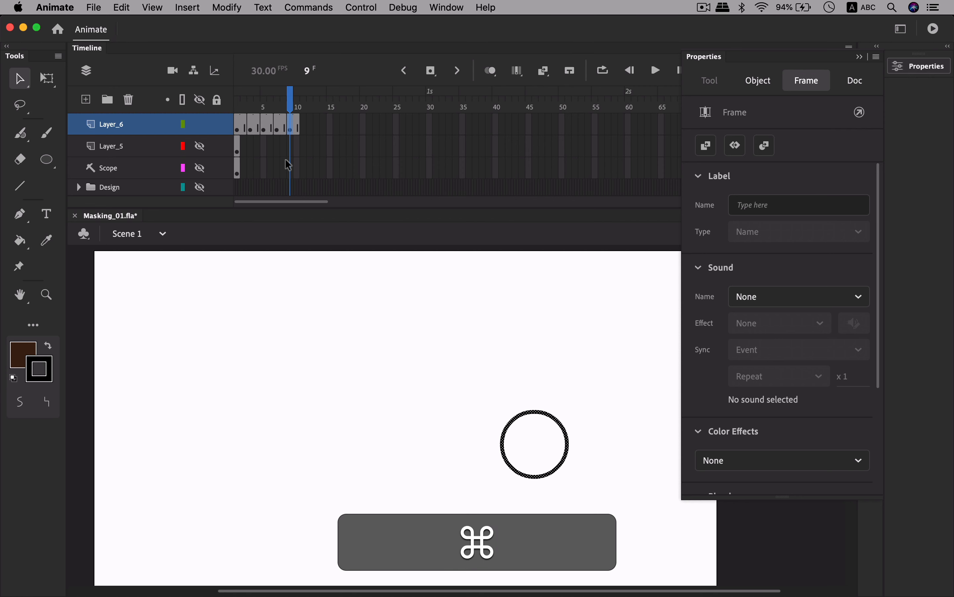
click(298, 127)
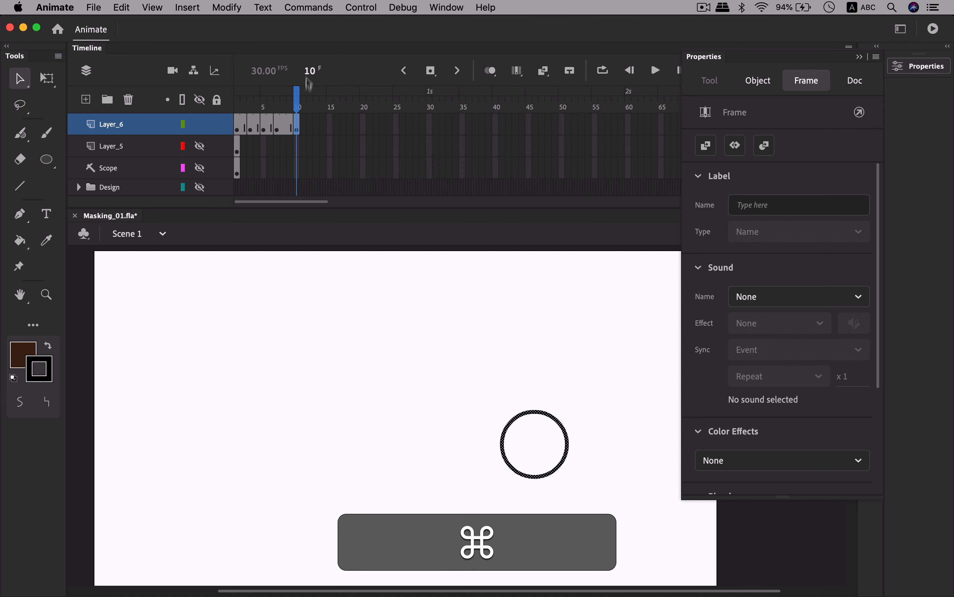
drag(290, 129, 288, 101)
key(super+z)
- Remove frame 9 from Layer_6 to shift its last keyframe one frame earlier
right_click(292, 129)
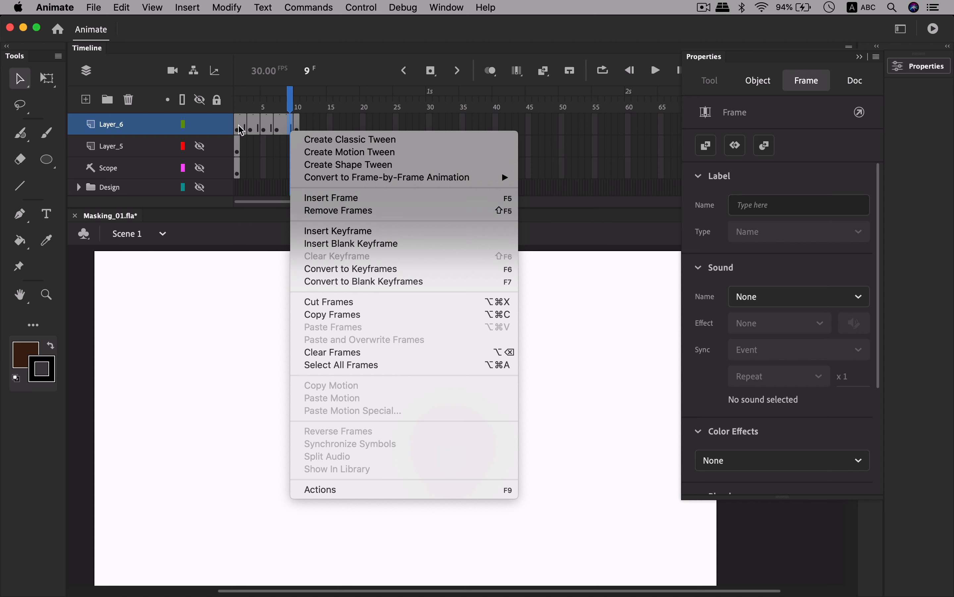
click(511, 215)
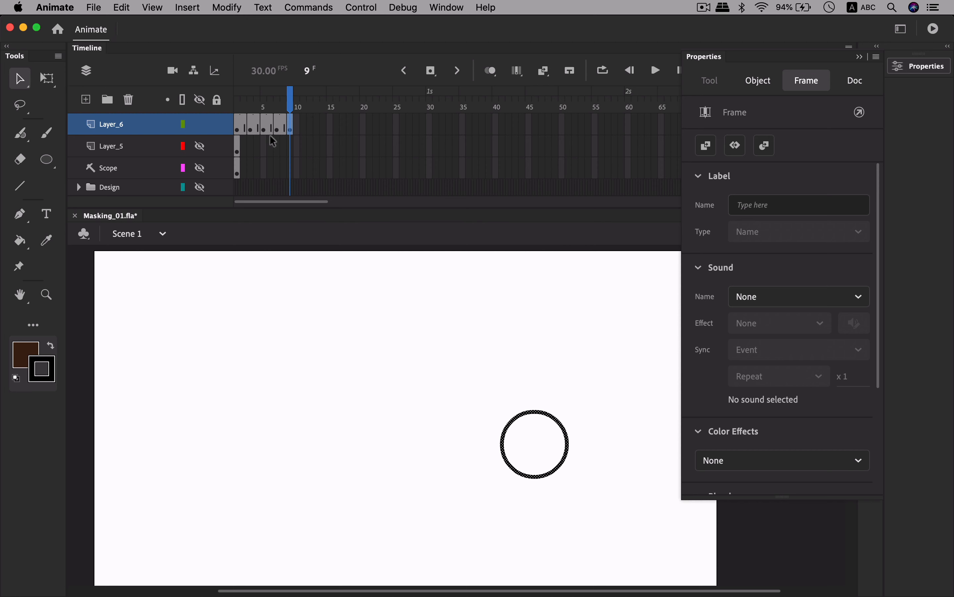
- Play the shortened circle animation from frame 1 and return the playhead to the start
drag(290, 103, 237, 104)
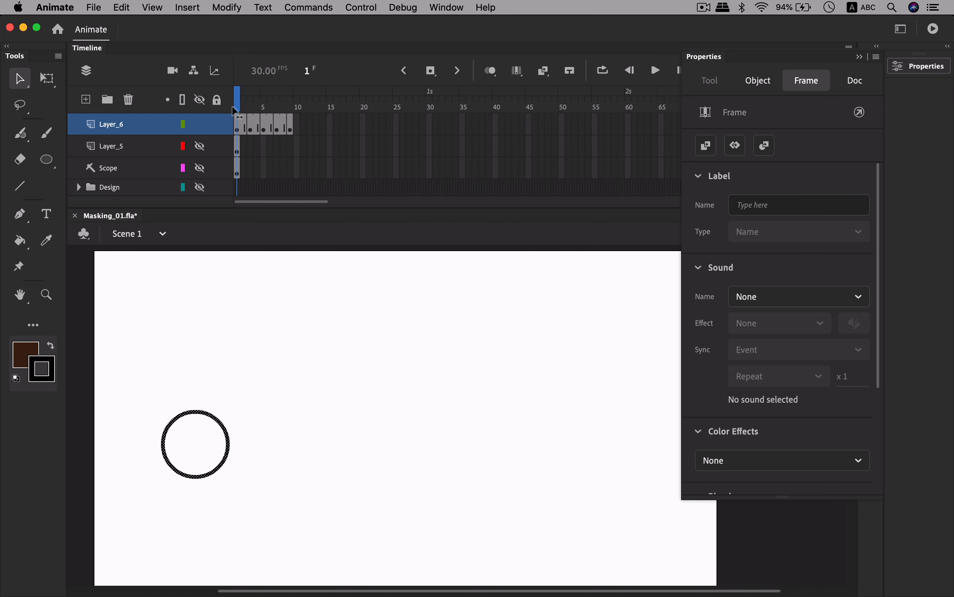
key(shift+Return)
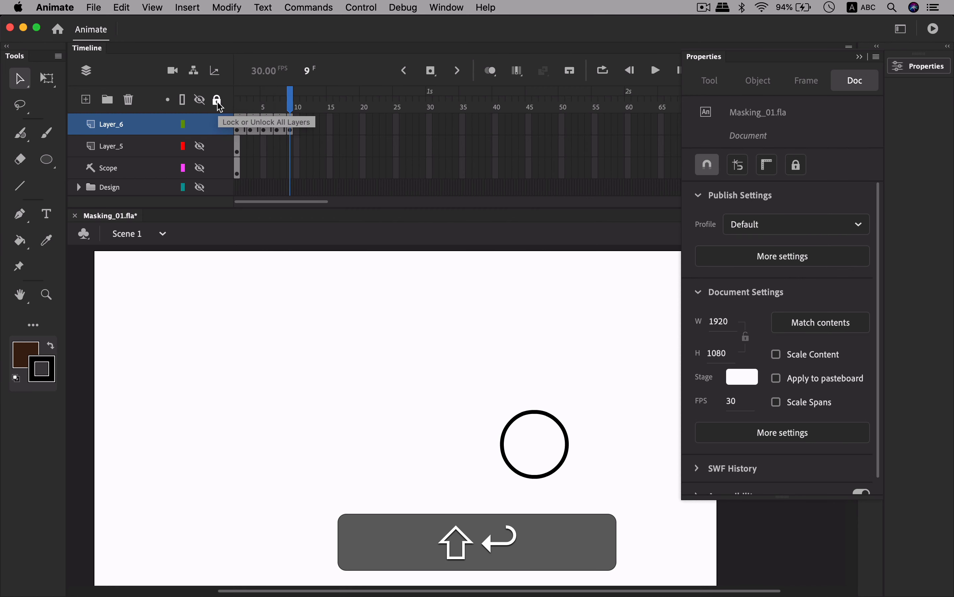
key(Return)
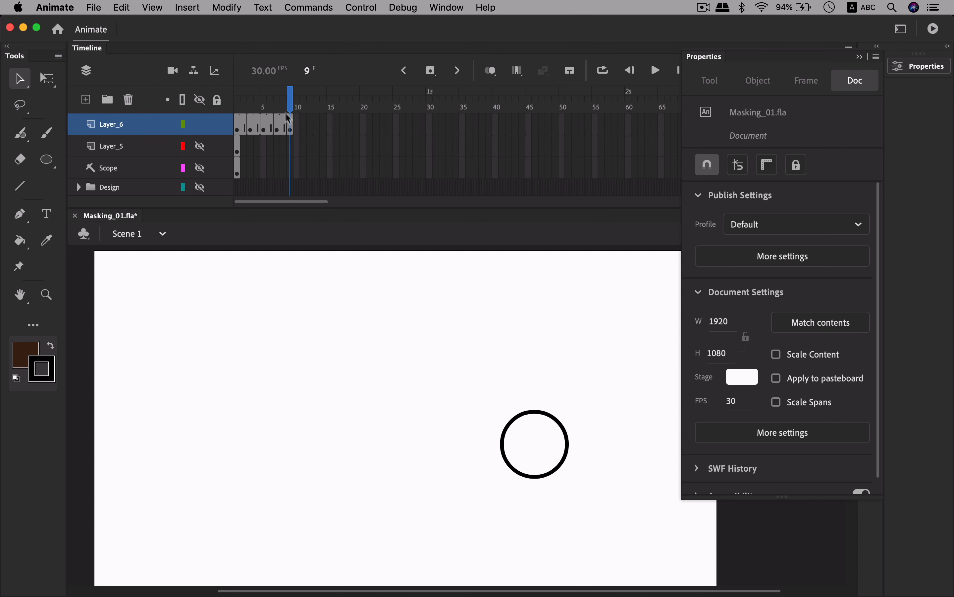
drag(287, 110, 228, 111)
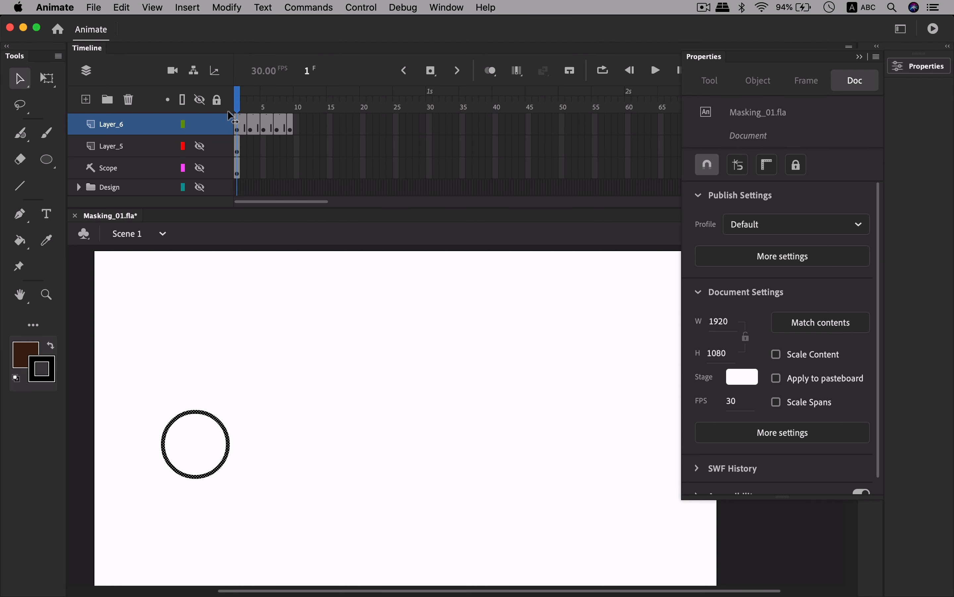
- Convert frame 2 of Layer_6 to a keyframe and turn on onion skinning with its forward range ending at frame 3
click(244, 131)
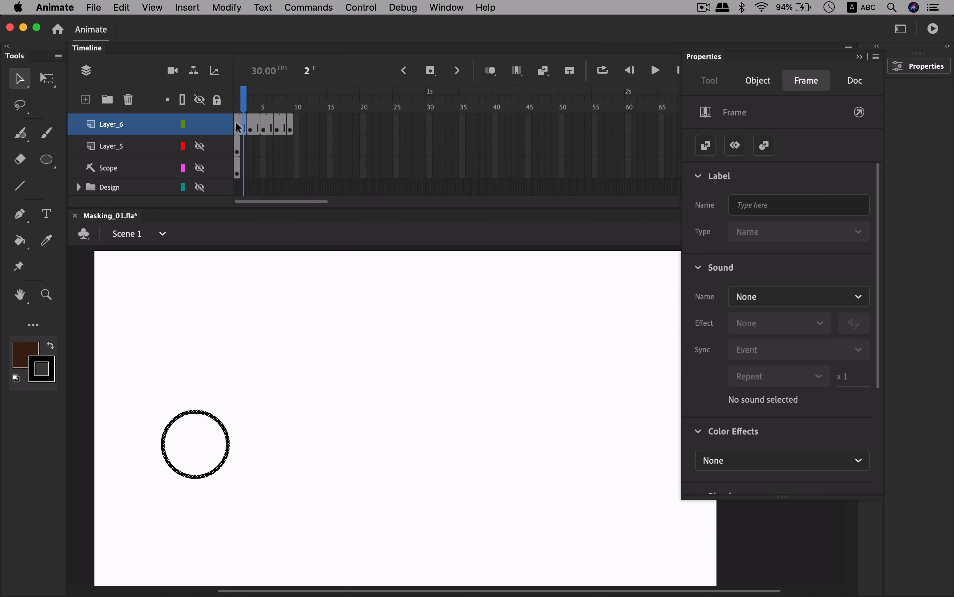
key(F6)
click(491, 73)
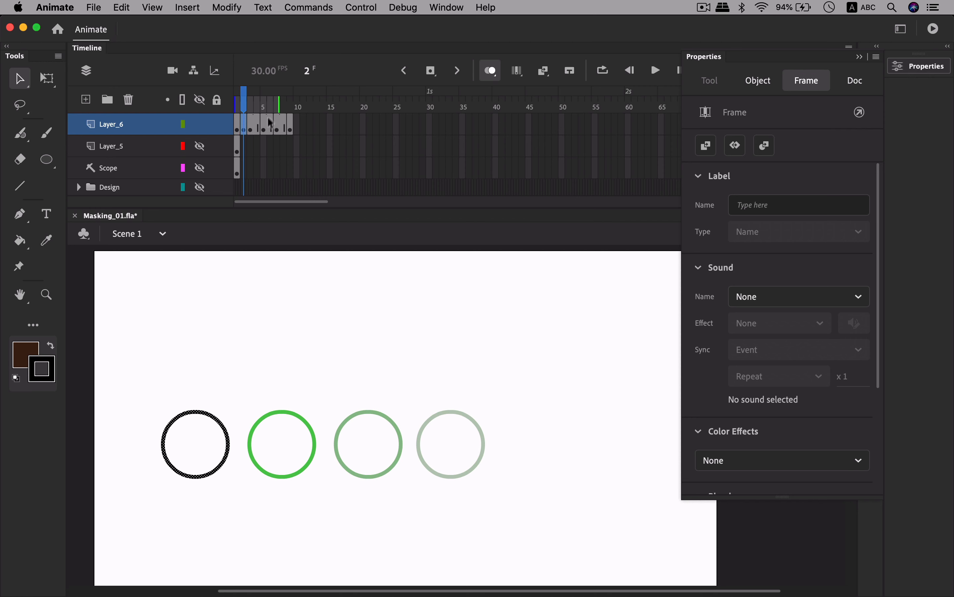
drag(276, 107, 247, 107)
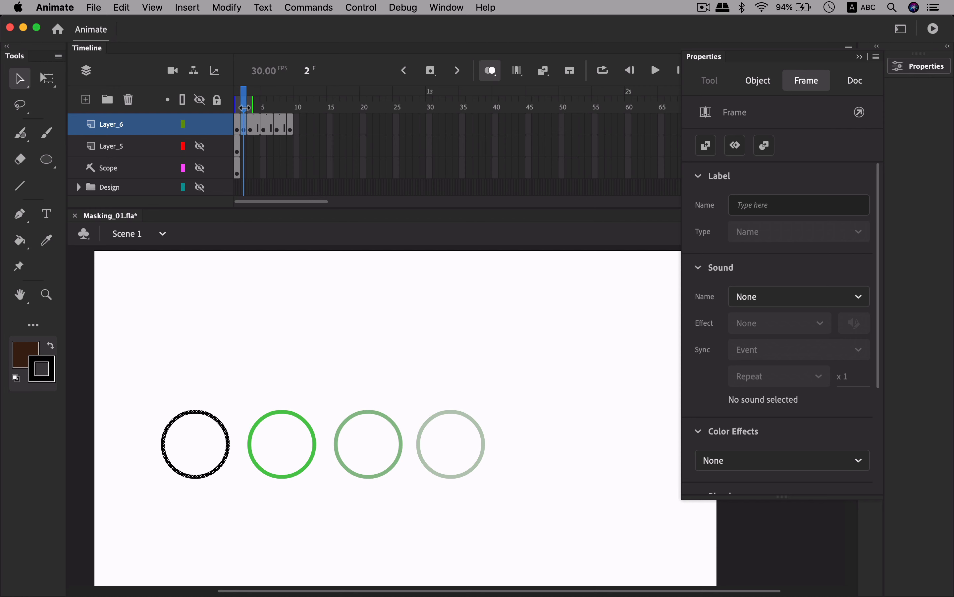
drag(244, 107, 245, 106)
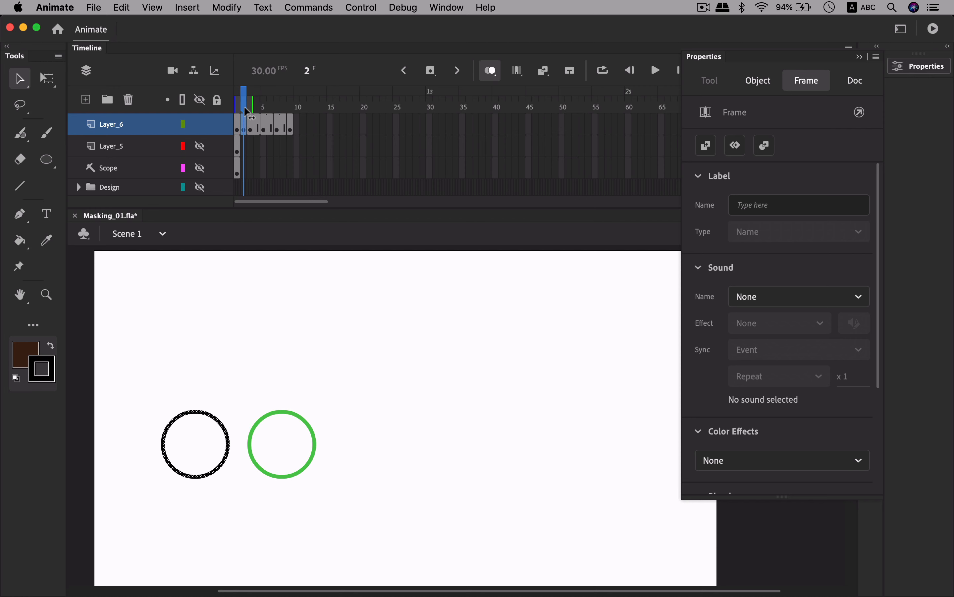
- Move the circle in frame 2 horizontally to about midway between the frame 1 and frame 3 circles
key(shift+Right)
key(shift+Right)
key(shift+Right)
key(shift+Right)
key(shift+Right)
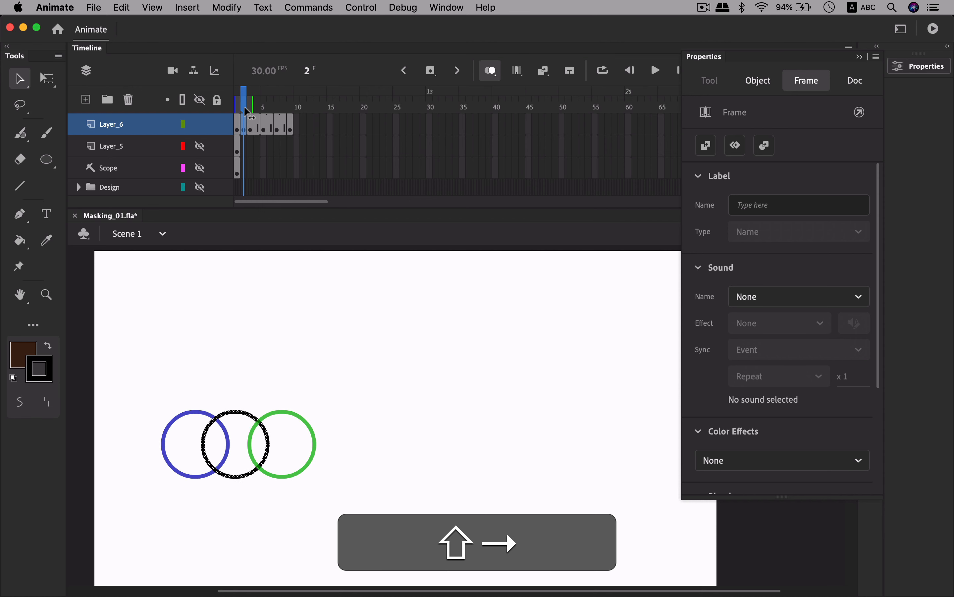
- Convert frame 4 of Layer_6 to a keyframe and move its circle about midway between the frame 3 and frame 5 circles
click(256, 129)
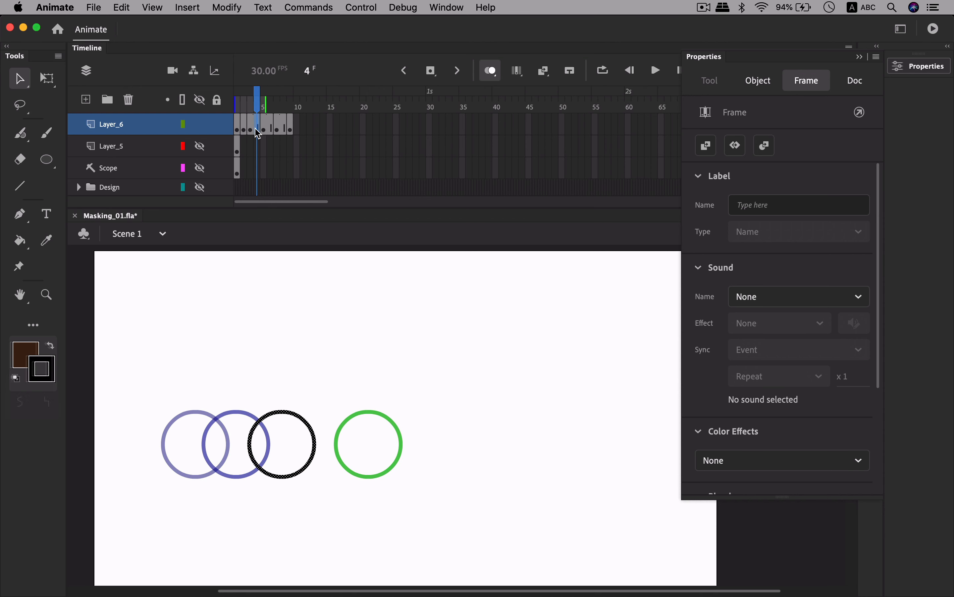
key(F6)
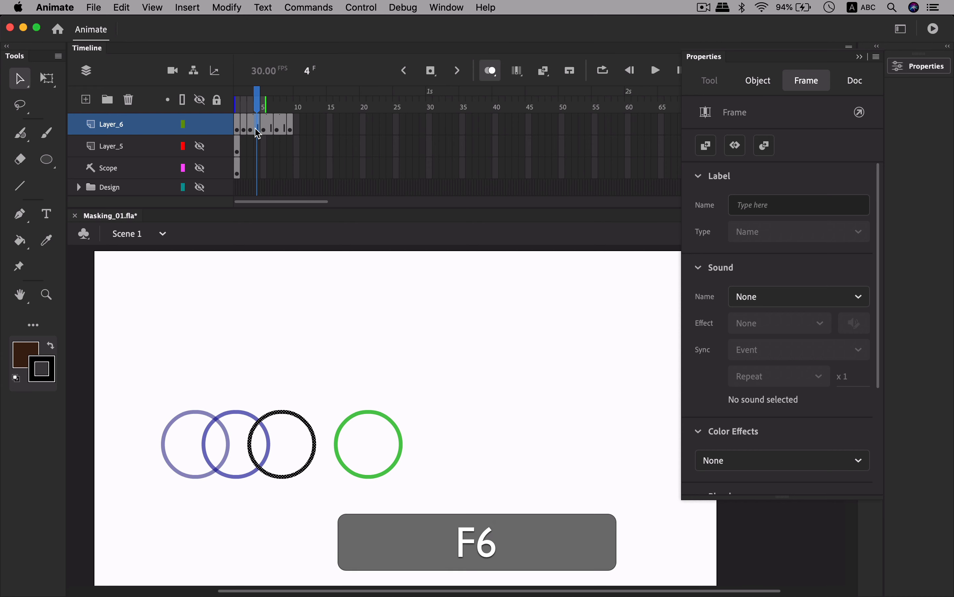
key(shift+Right)
key(shift+Right)
key(shift+Right)
key(shift+Right)
key(shift+Right)
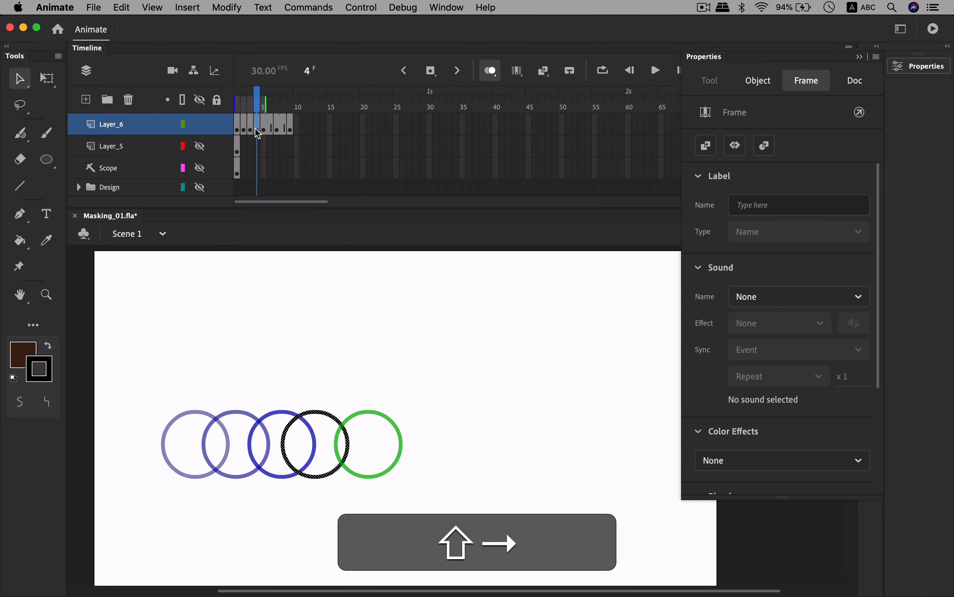
- Convert frame 6 of Layer_6 to a keyframe and move its circle about midway between the frame 5 and frame 7 circles
click(270, 129)
click(272, 130)
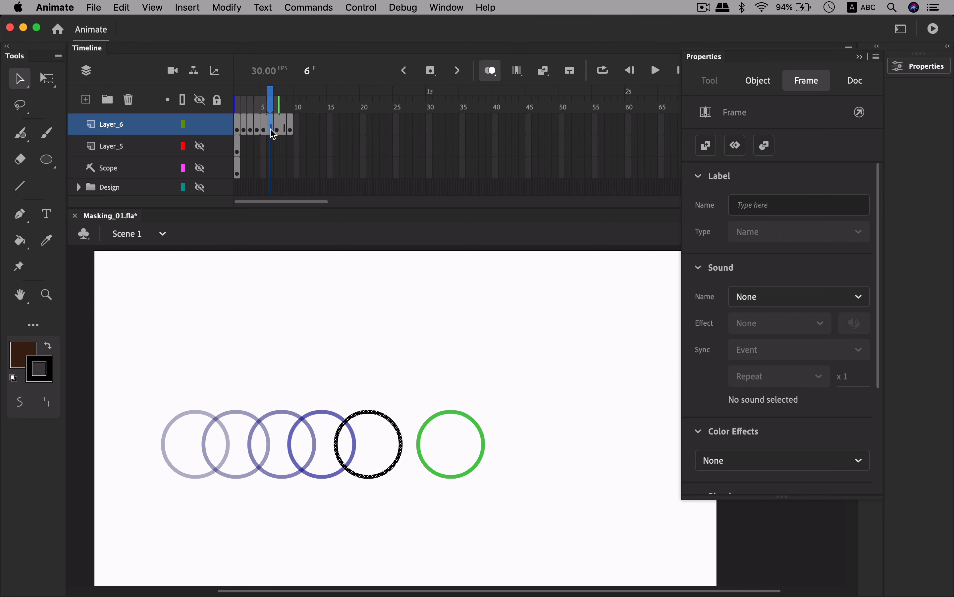
key(F6)
key(shift+Right)
key(shift+Right)
key(shift+Right)
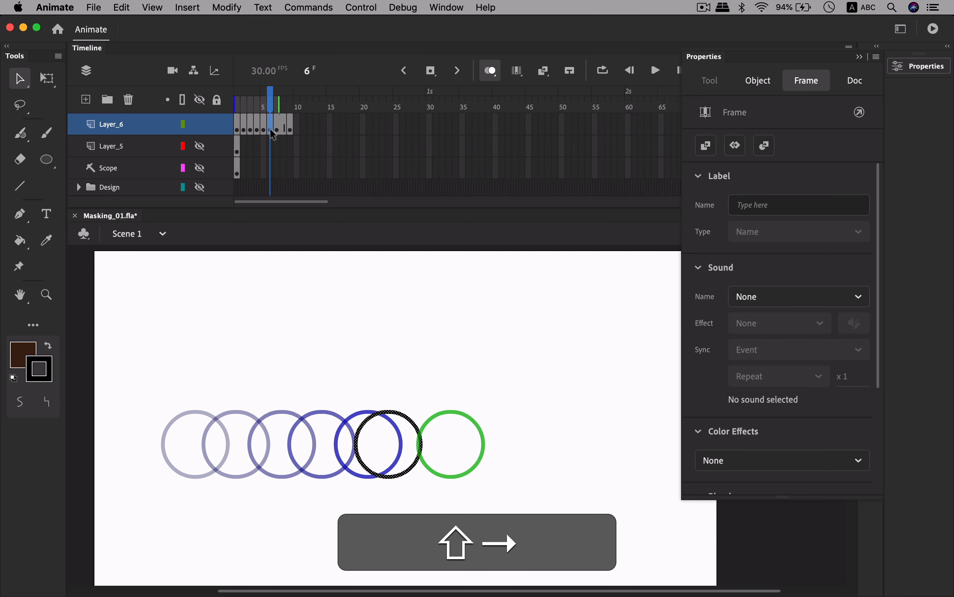
key(shift+Right)
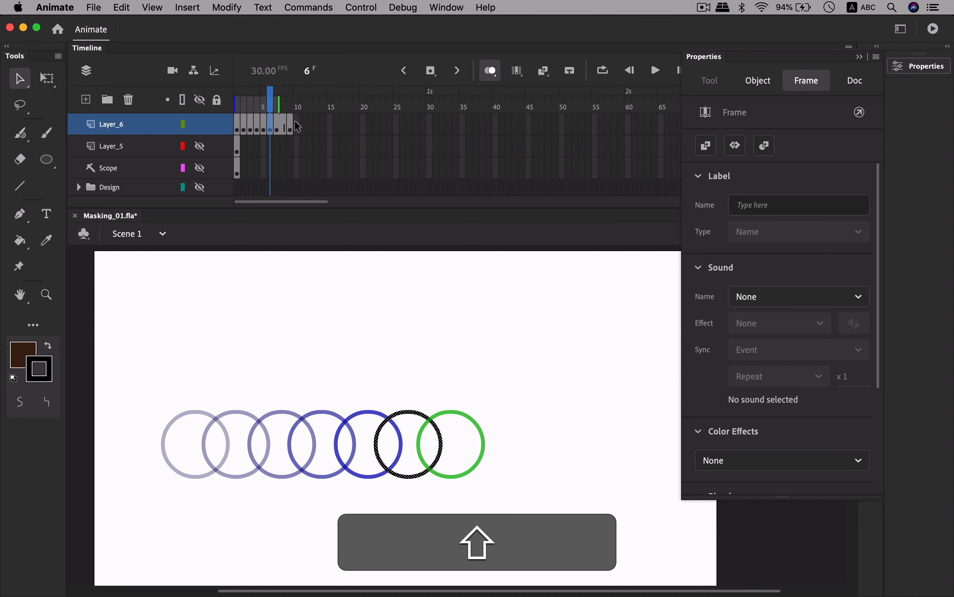
- Convert frame 8 of Layer_6 to a keyframe and move its circle about midway between the frame 7 and frame 9 circles
click(285, 131)
key(F6)
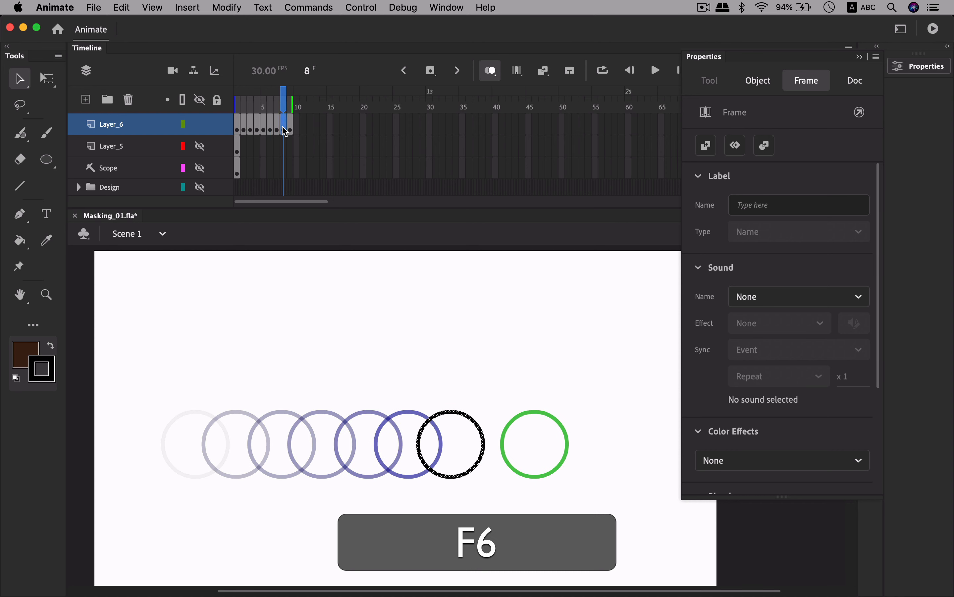
key(shift+Right)
key(shift+Right)
key(shift+Right)
key(shift+Right)
key(shift+Right)
key(shift+Right)
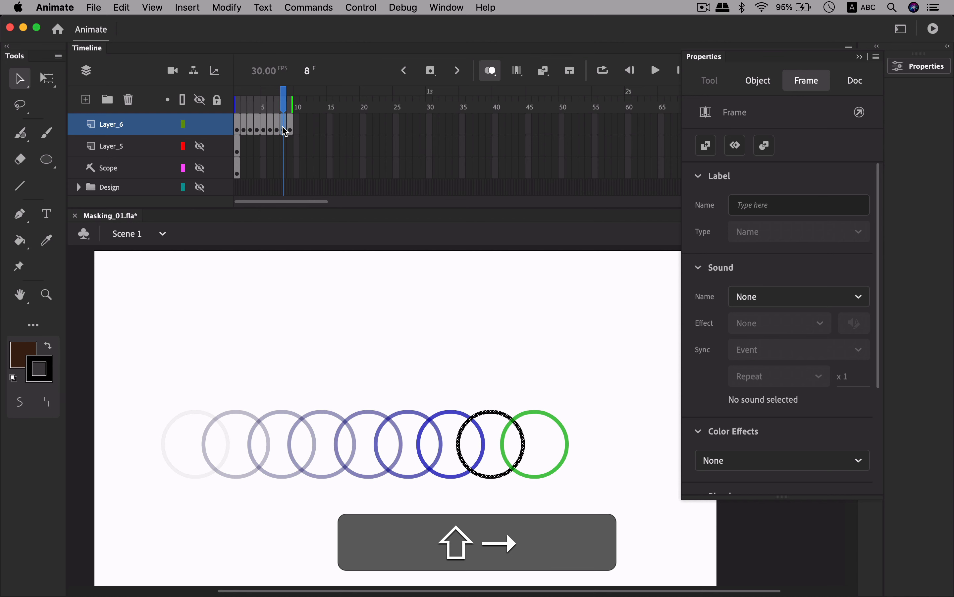
key(shift+Right)
key(Left)
key(Left)
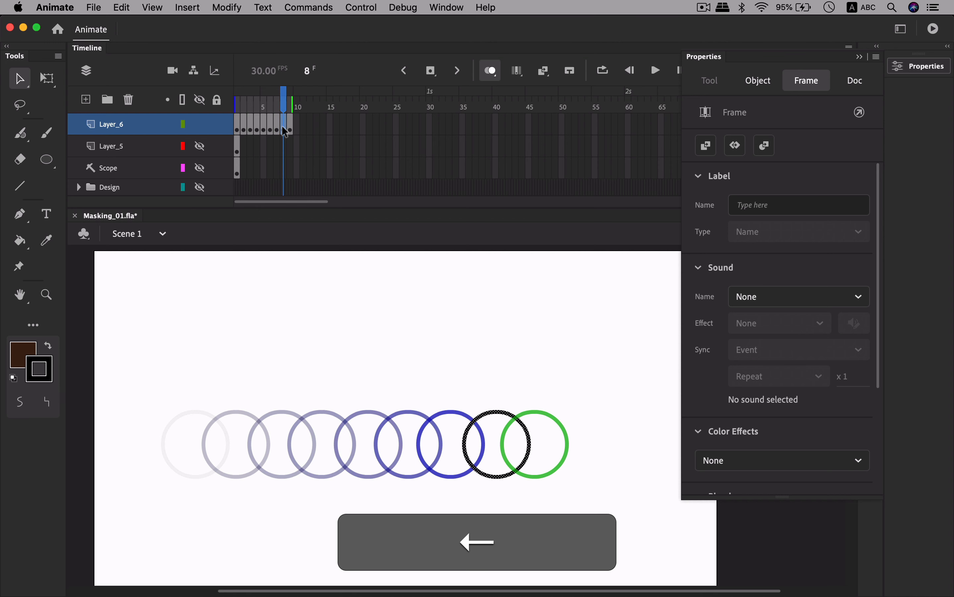
- Turn off onion skinning, play the nine-frame circle animation and return the playhead to frame 1
click(493, 71)
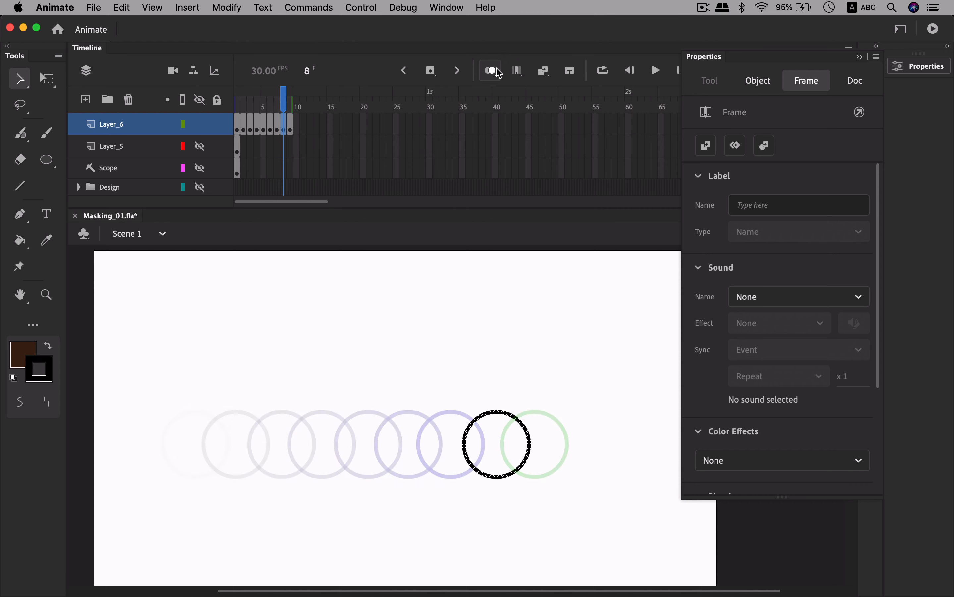
click(278, 103)
key(Return)
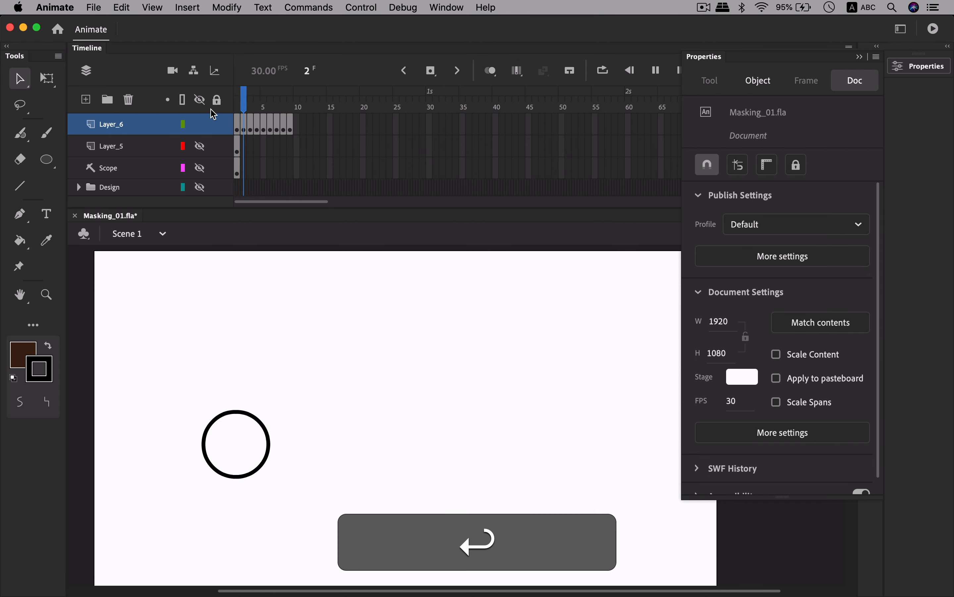
key(Return)
key(Return)
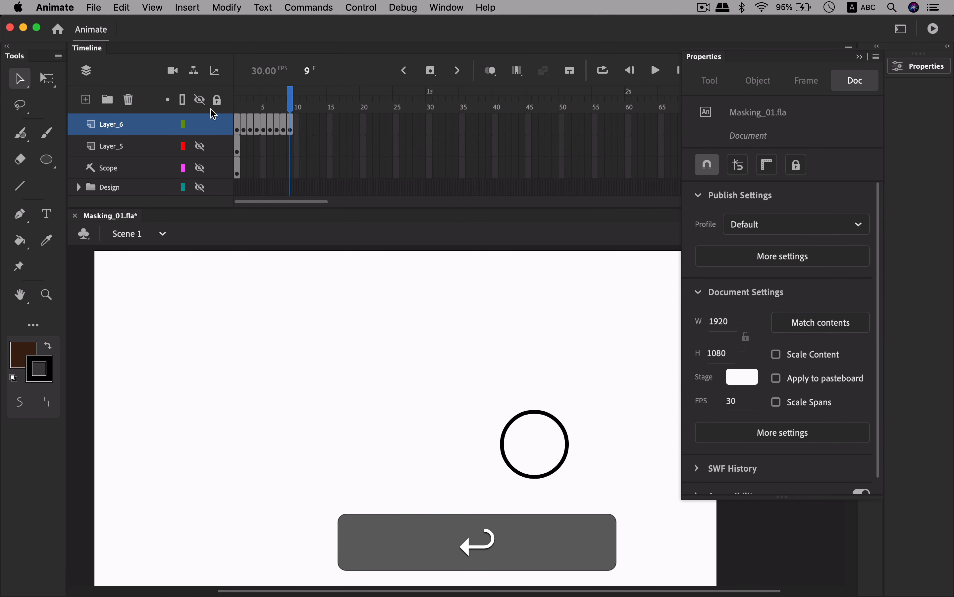
drag(283, 99, 212, 102)
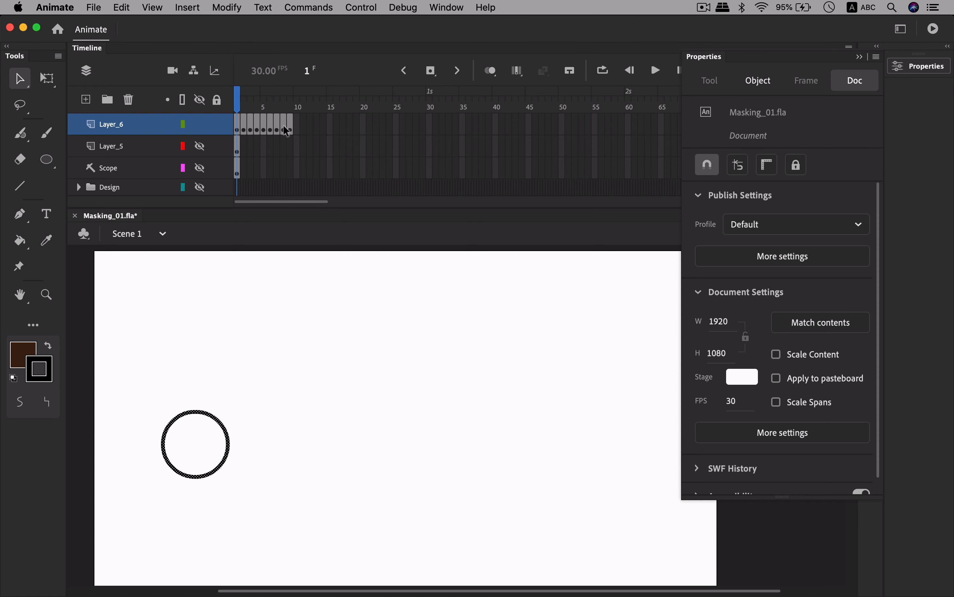
- Insert one frame after the first keyframe of Layer_6 and select the added frame 2
right_click(239, 127)
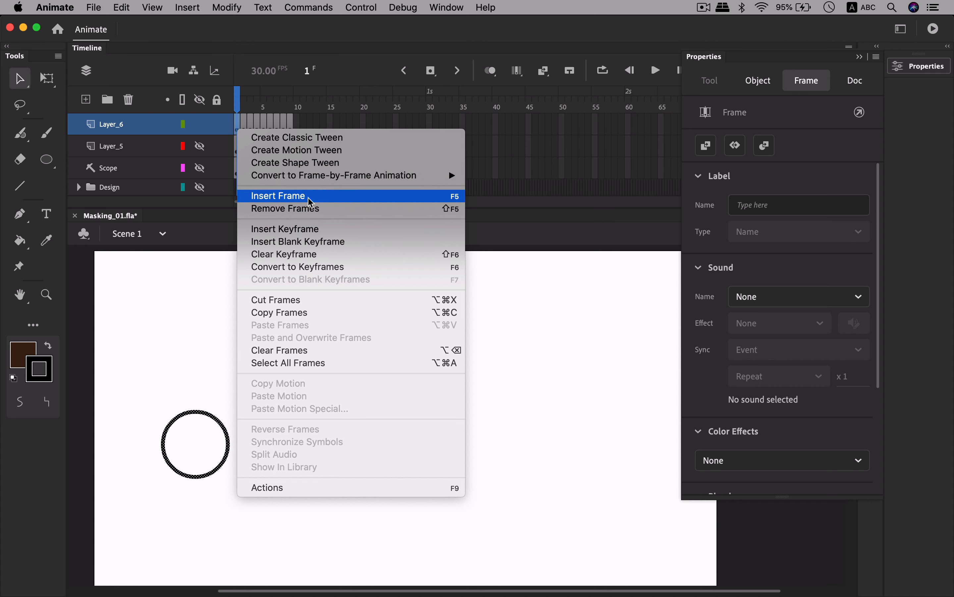
click(242, 106)
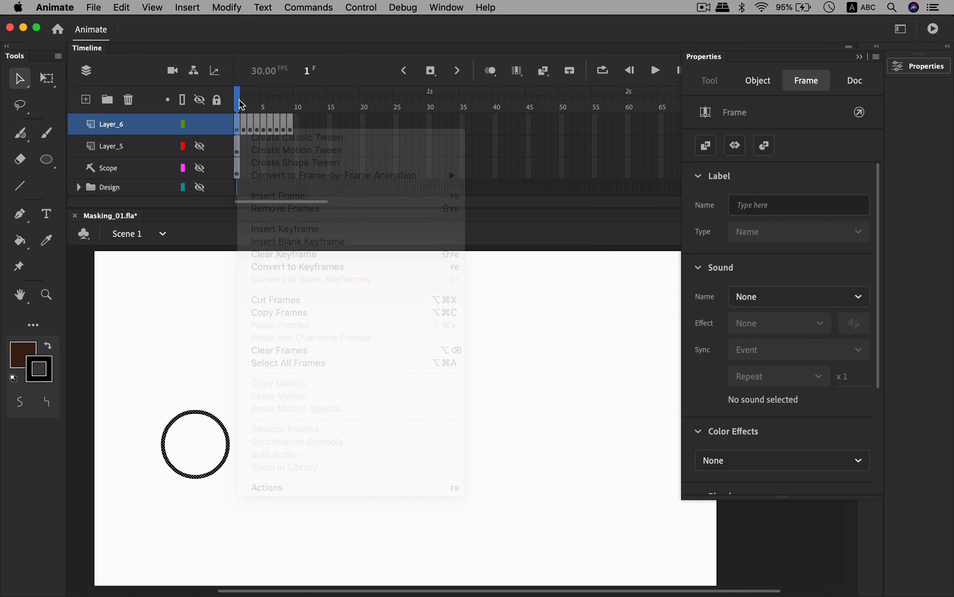
right_click(241, 124)
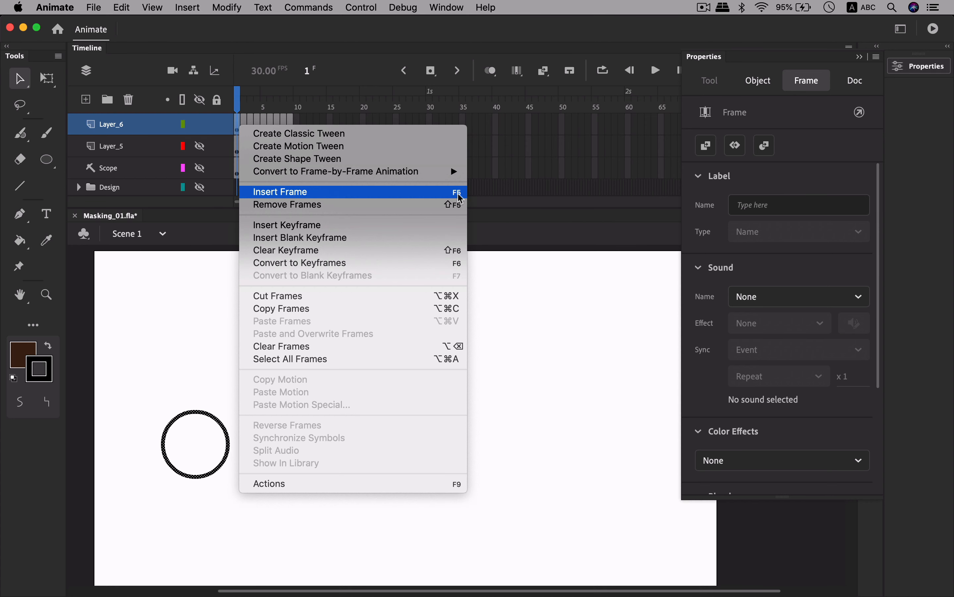
click(238, 98)
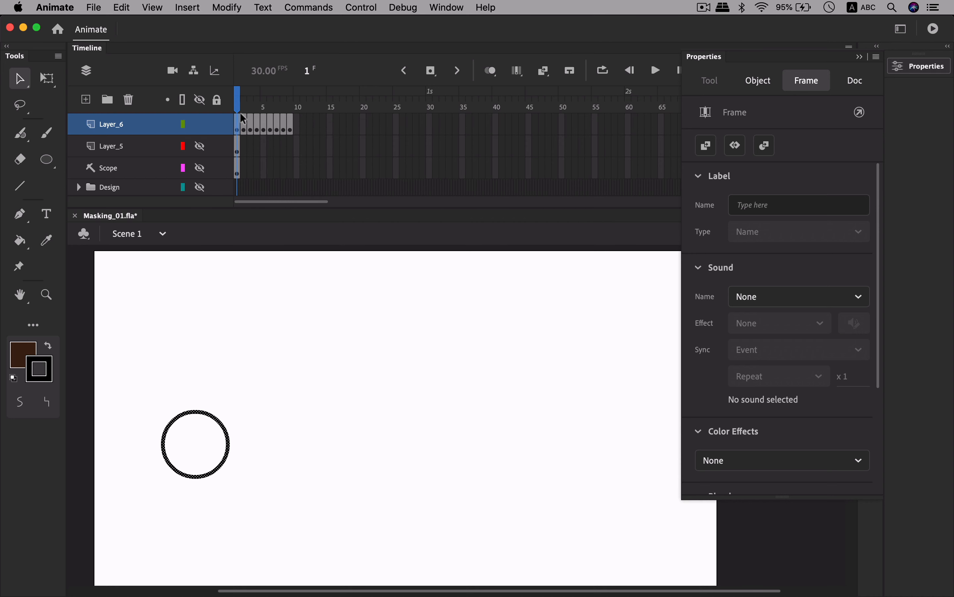
key(F5)
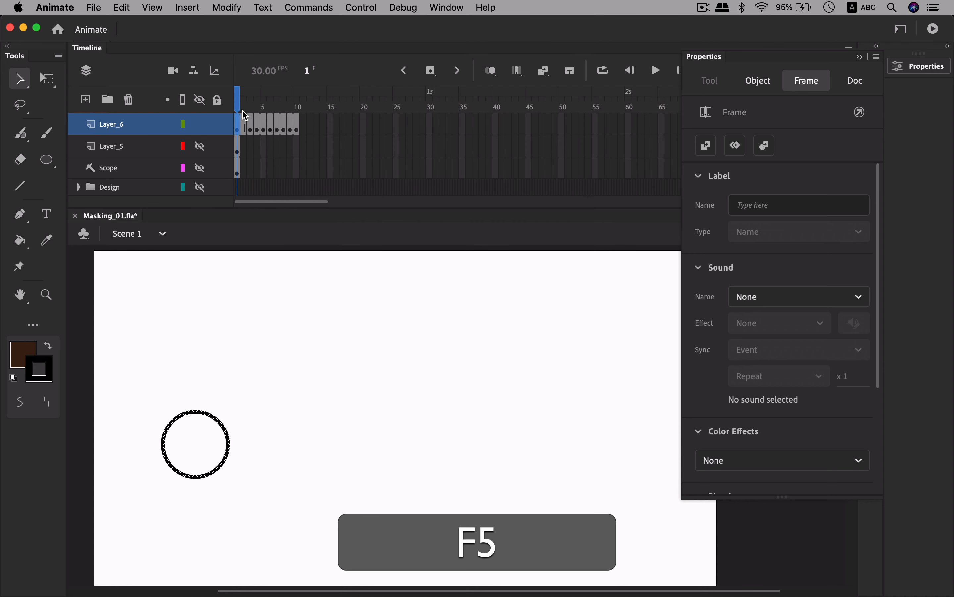
click(245, 133)
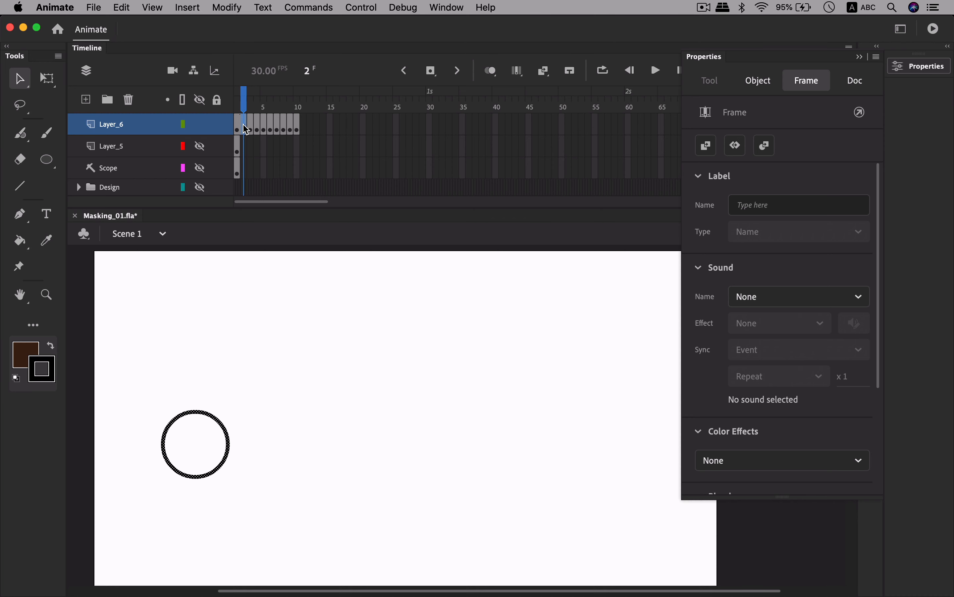
- Try converting frame 2 of Layer_6 to a blank keyframe, and undo the conversion
right_click(245, 128)
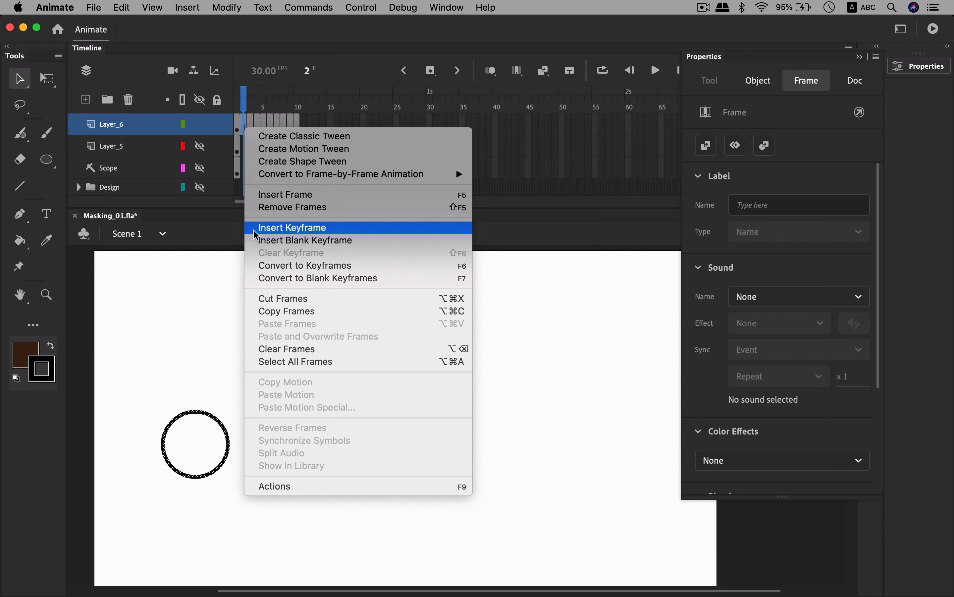
click(264, 245)
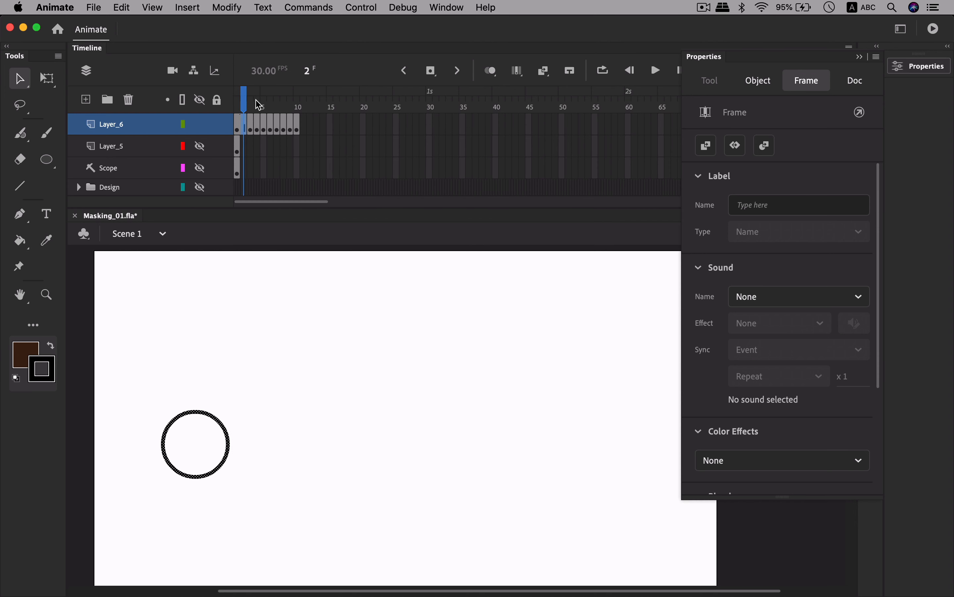
key(F7)
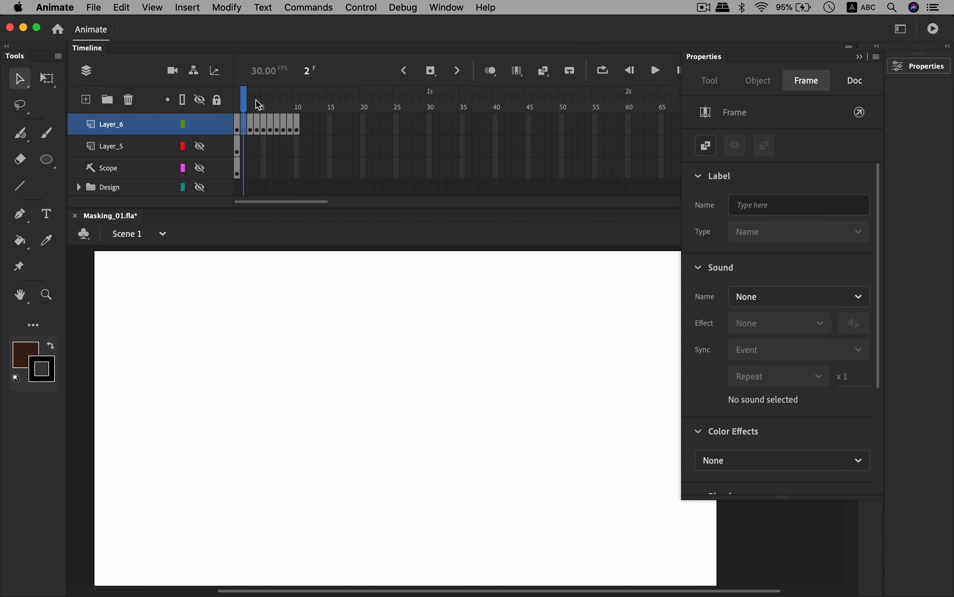
key(super+z)
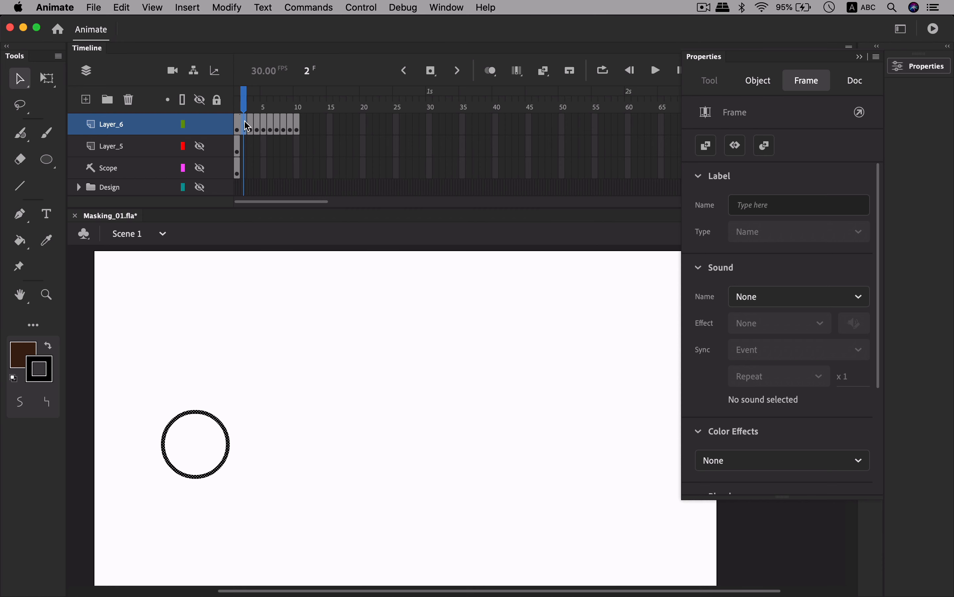
- Convert frame 2 of Layer_6 to a blank keyframe and select it
right_click(244, 126)
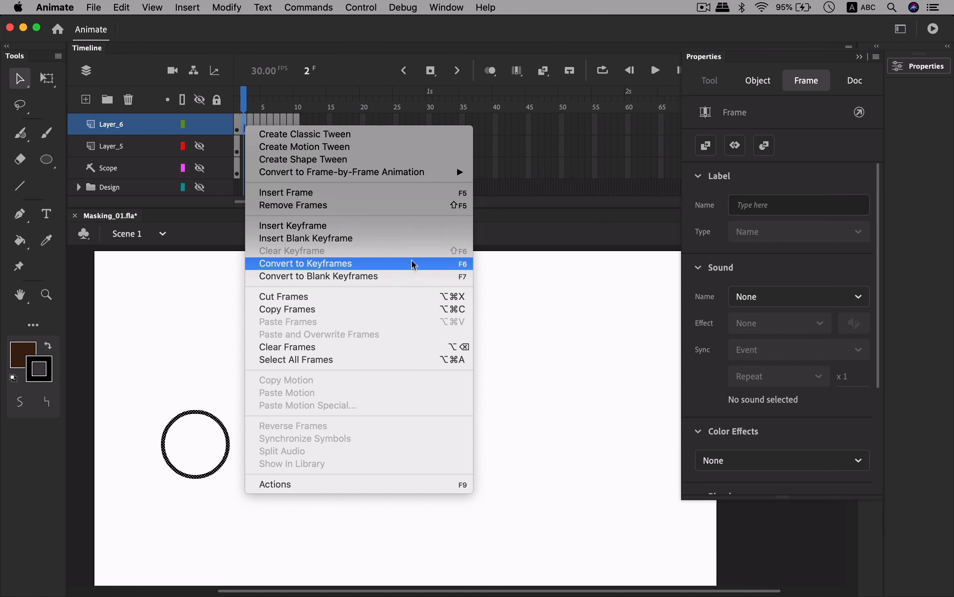
click(467, 281)
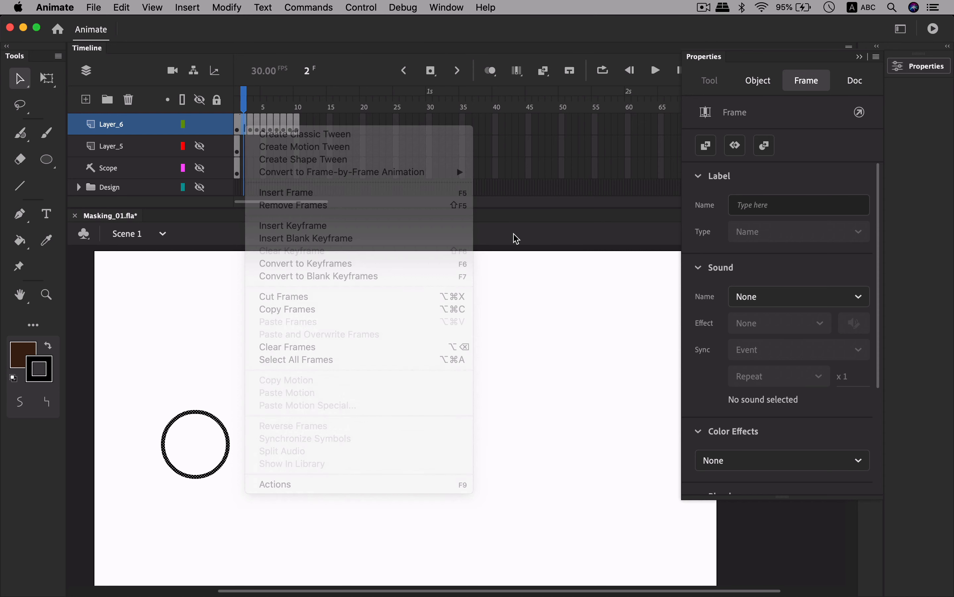
key(F7)
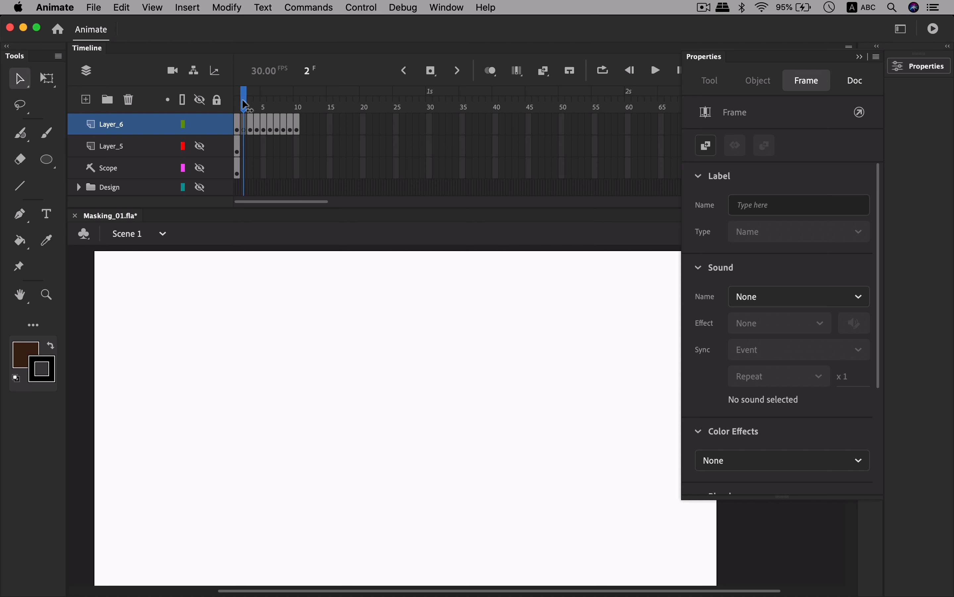
drag(244, 100, 244, 98)
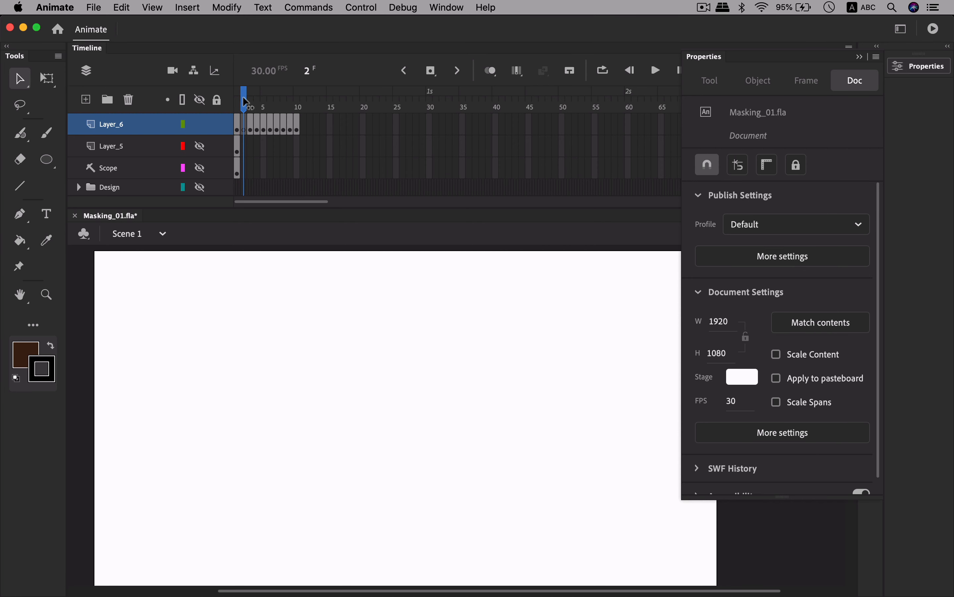
click(243, 128)
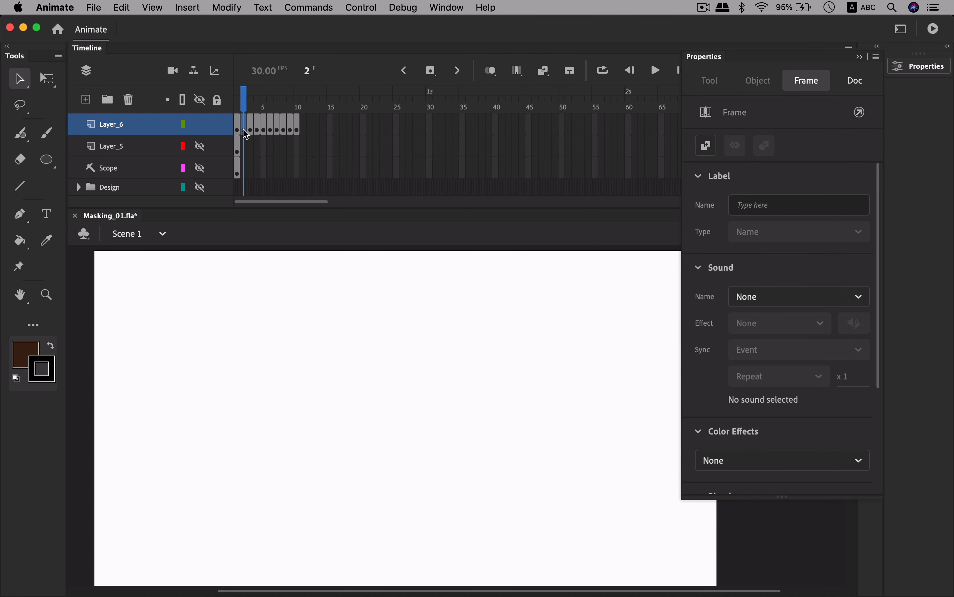
- Using onion skinning, brush a rough circle on frame 2 between the frame 1 and frame 3 circles, and turn onion skinning off at frame 1
click(488, 74)
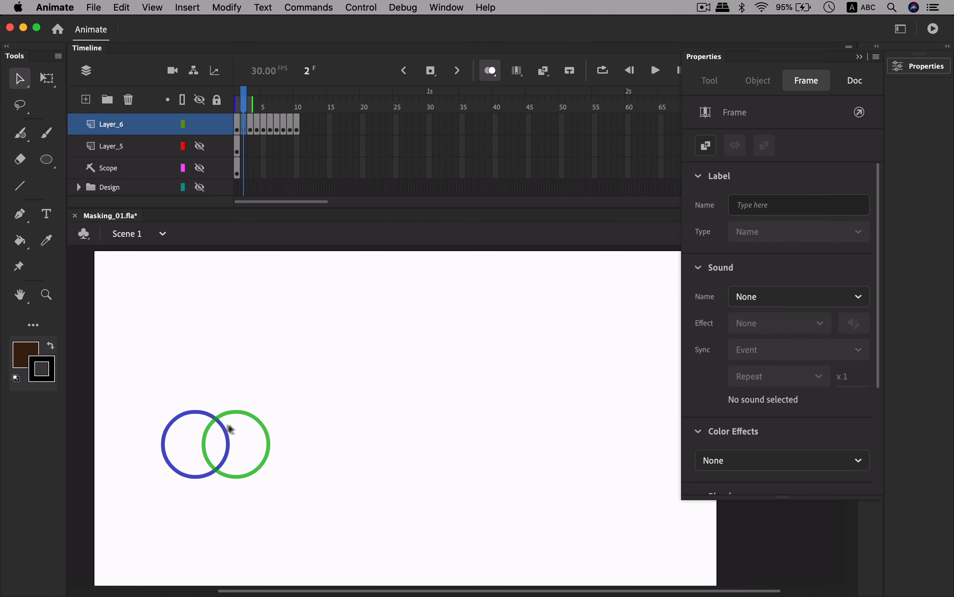
key(b)
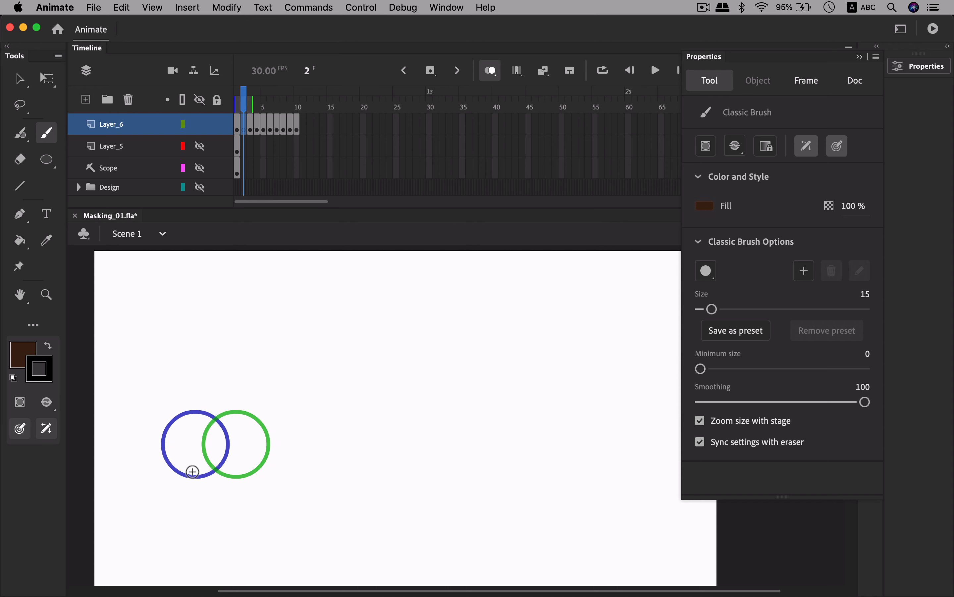
mouse_move(189, 471)
mouse_down()
mouse_move(193, 422)
mouse_move(224, 407)
mouse_move(246, 439)
mouse_move(238, 459)
mouse_move(188, 469)
mouse_up()
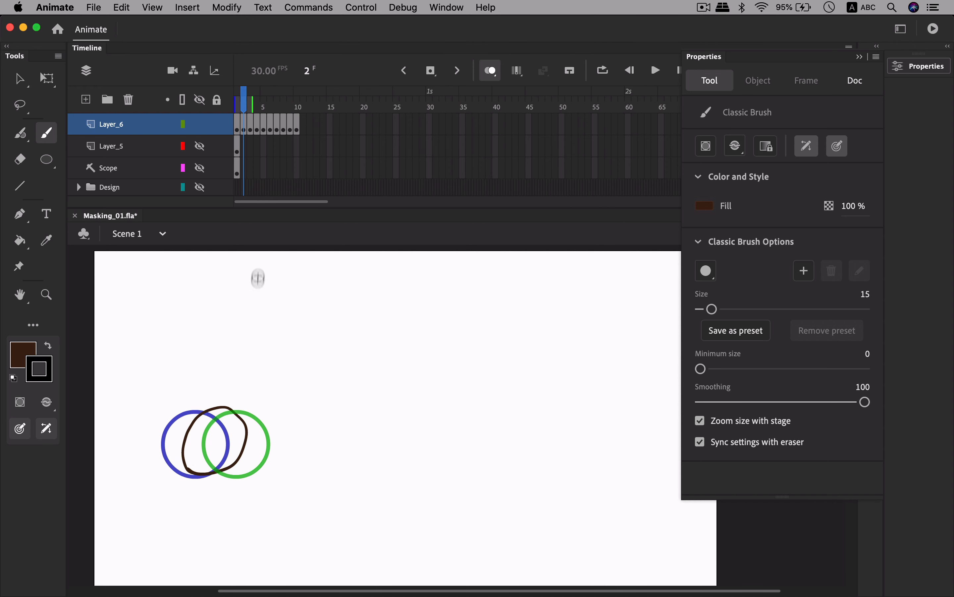
drag(245, 99, 225, 110)
click(490, 70)
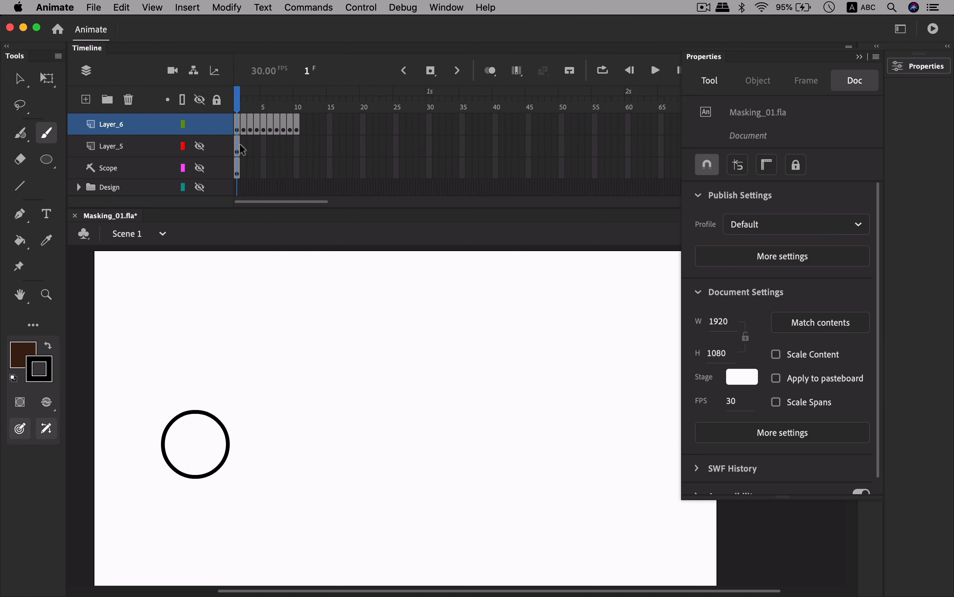
- Try clearing the frame 2 keyframe of Layer_6, and undo the clearing
click(246, 130)
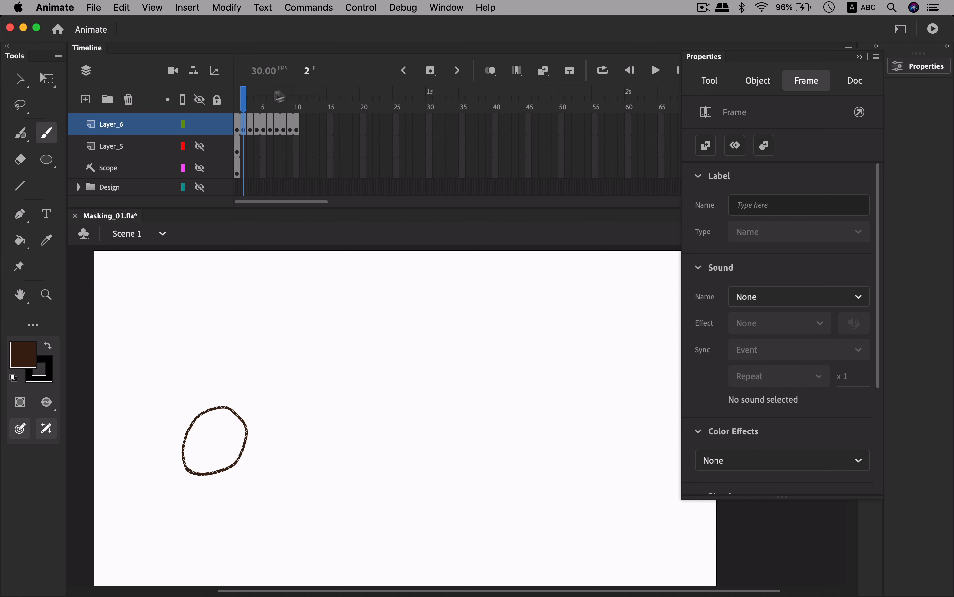
right_click(242, 127)
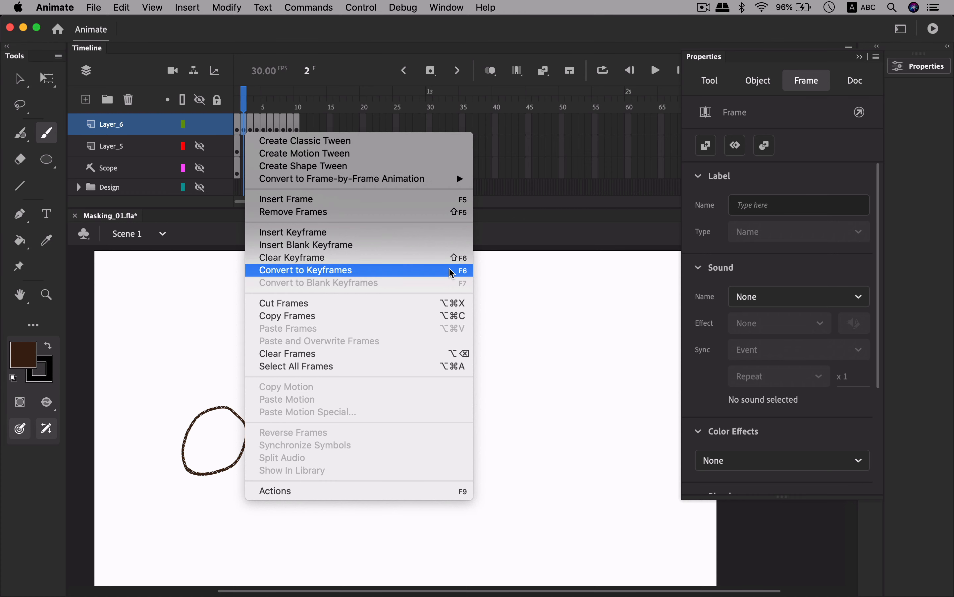
click(526, 287)
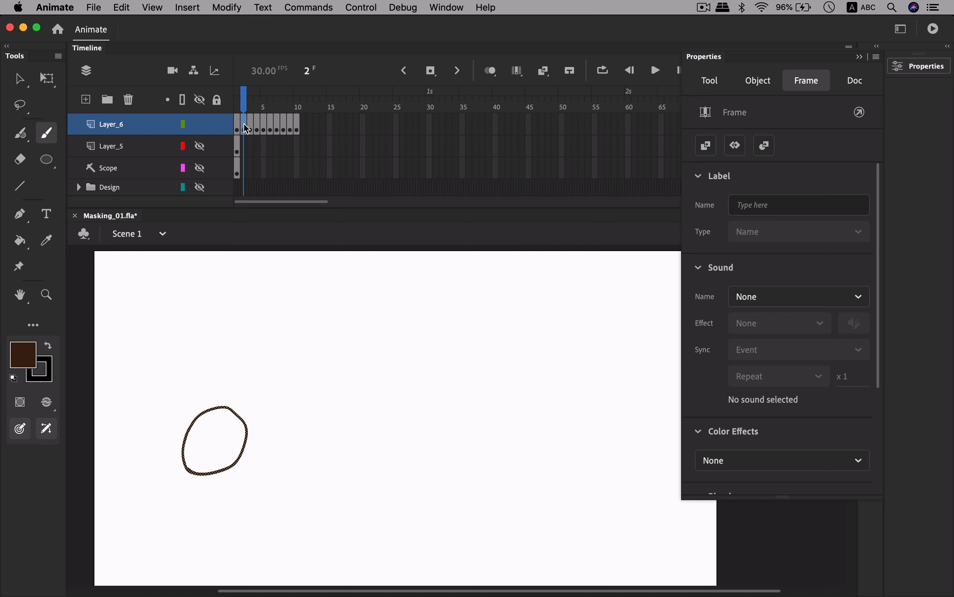
key(shift)
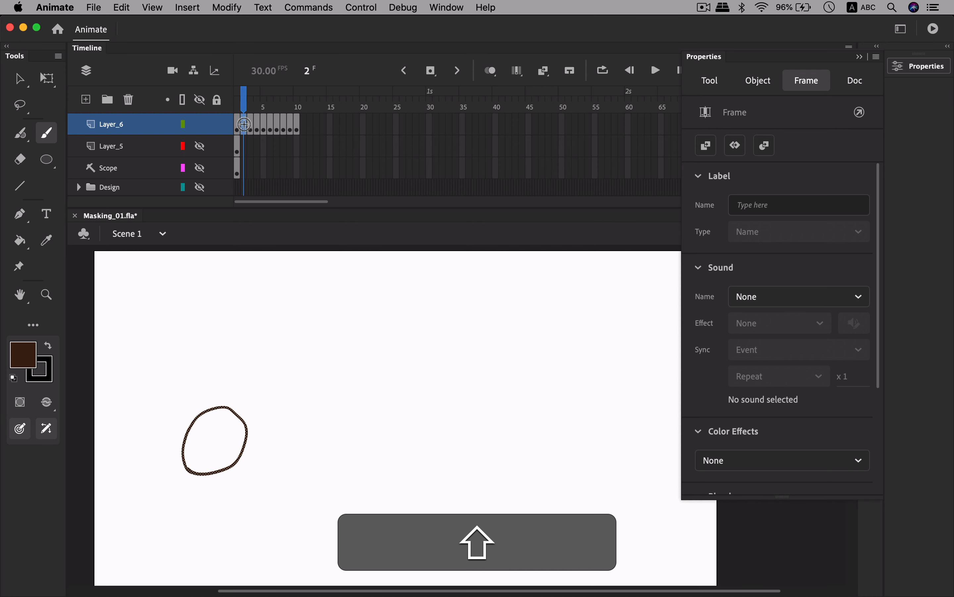
key(shift+F6)
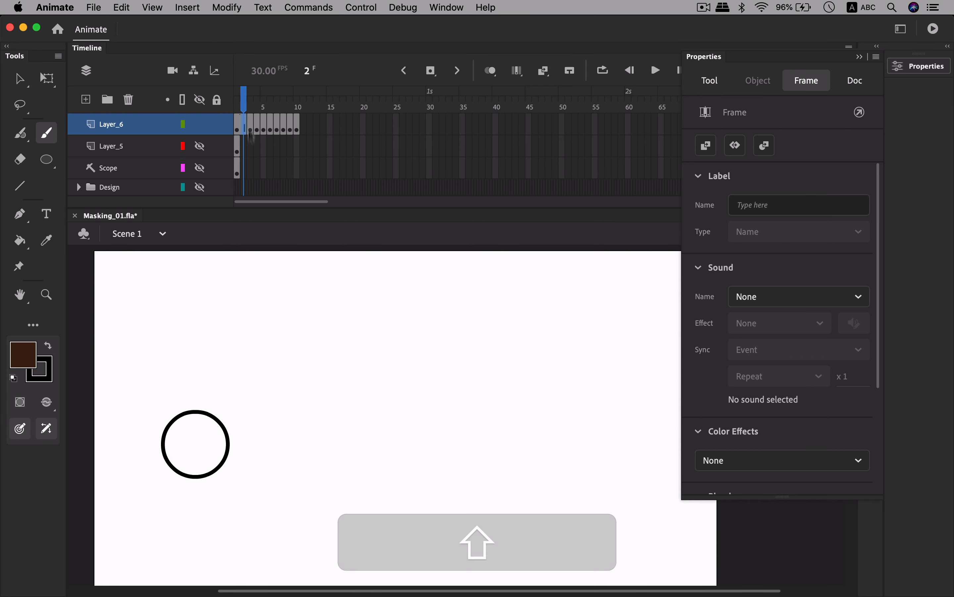
key(super+z)
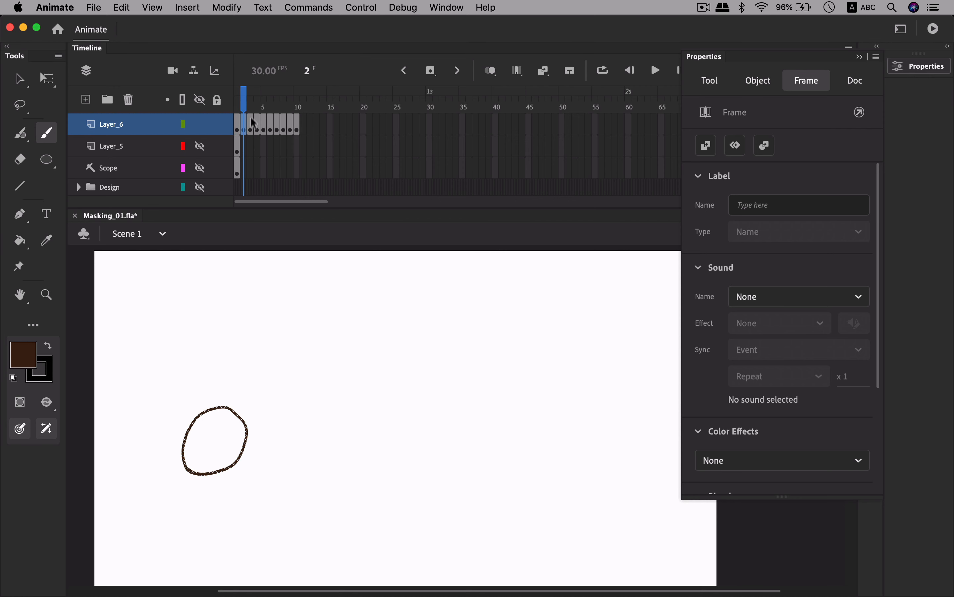
- Insert one frame after the frame 2 keyframe of Layer_6, and remove the added frame 3
key(F5)
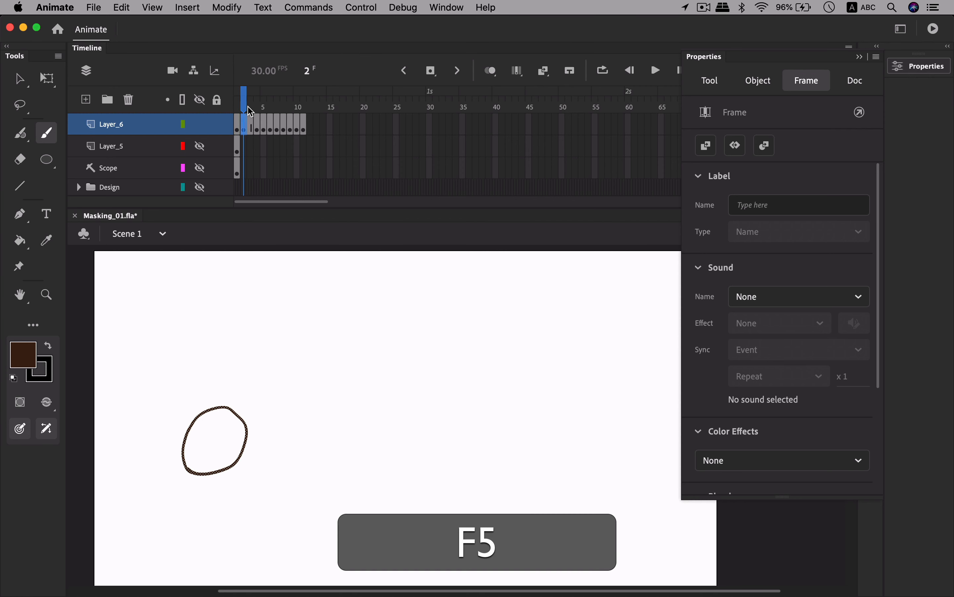
click(251, 114)
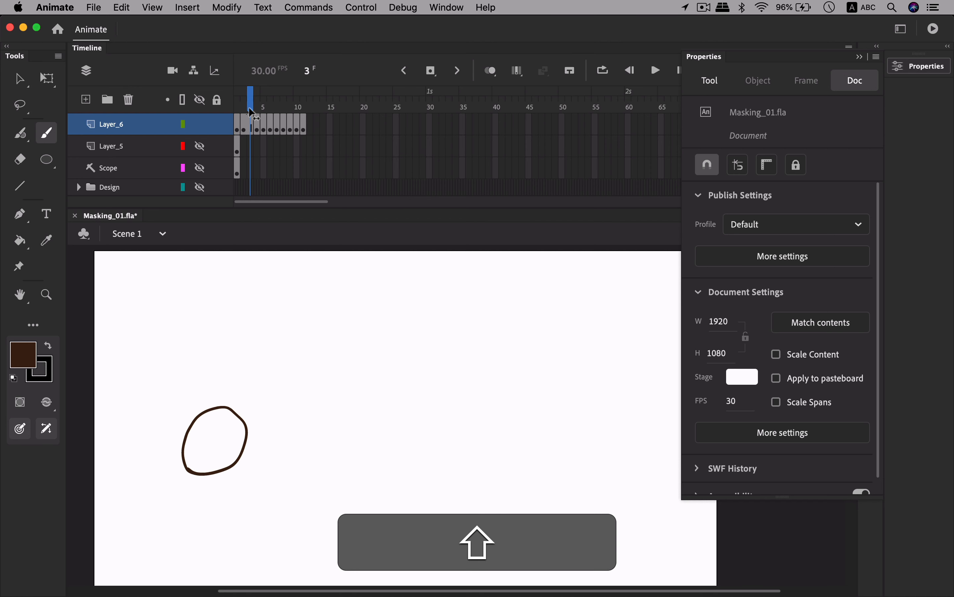
key(shift+F5)
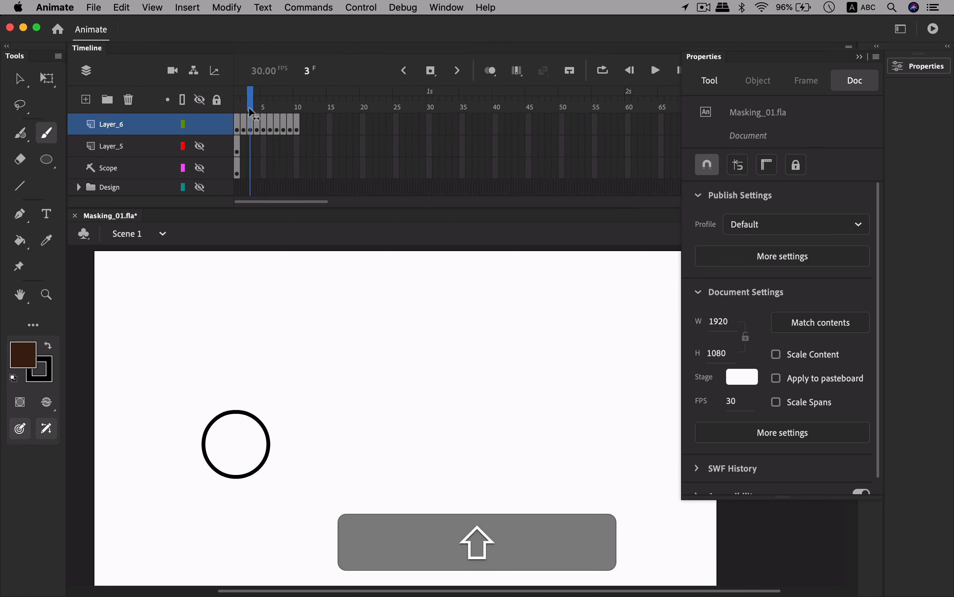
- Add a blank keyframe at frame 11 of Layer_6, directly after the last circle keyframe, and select it
click(304, 126)
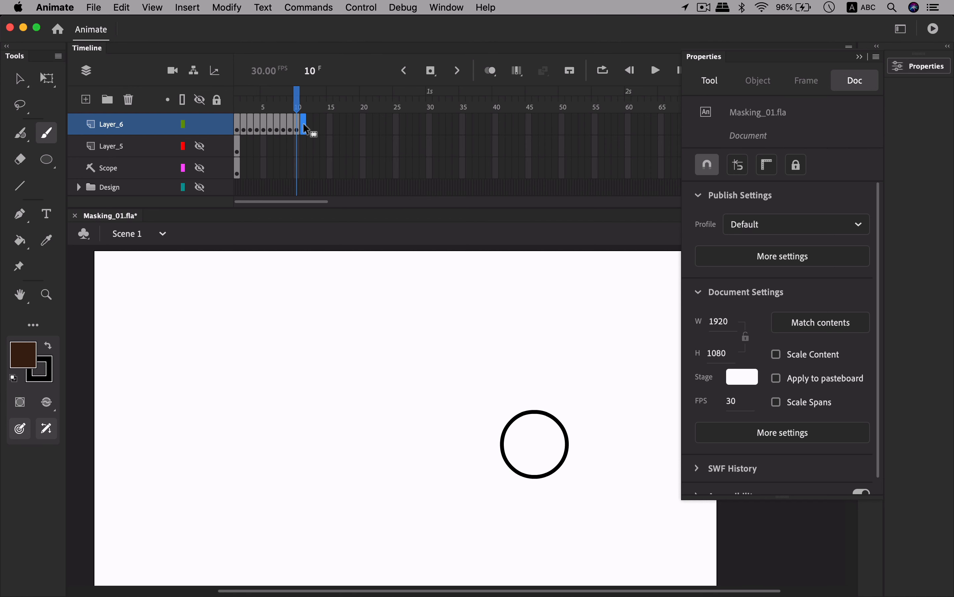
key(F7)
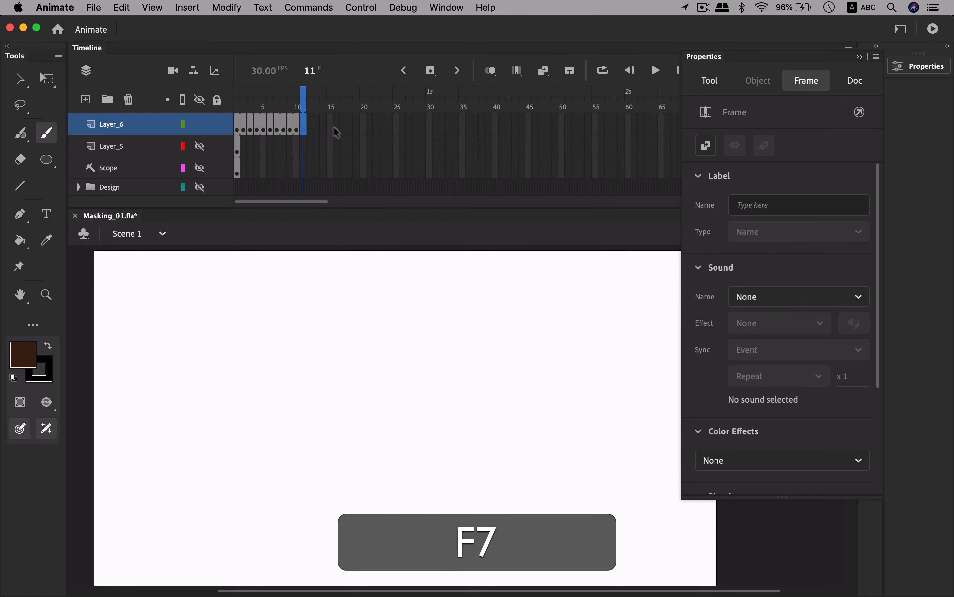
click(315, 132)
click(306, 130)
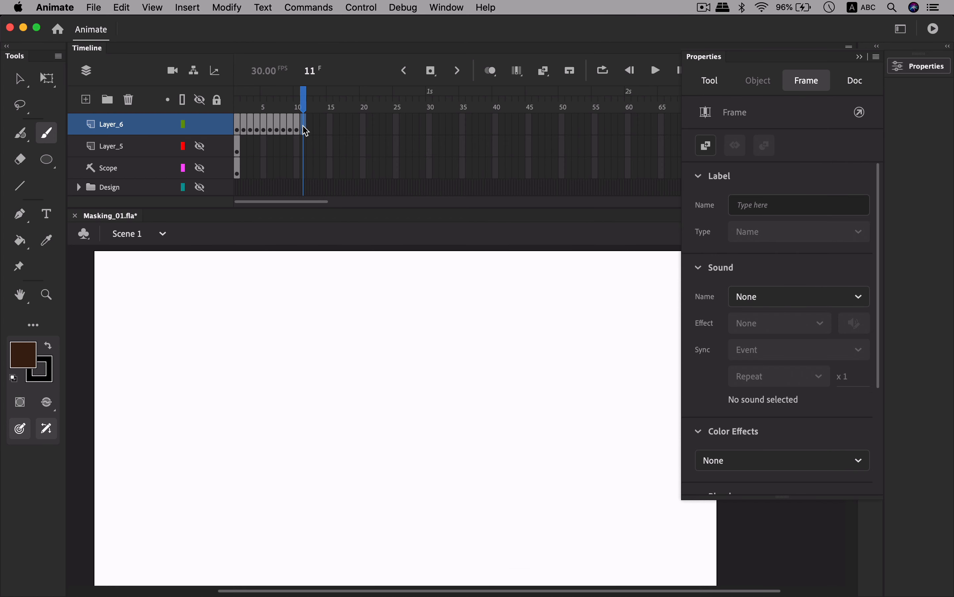
- Hide all panels and bring them back, and collapse the floating Properties panel
key(F4)
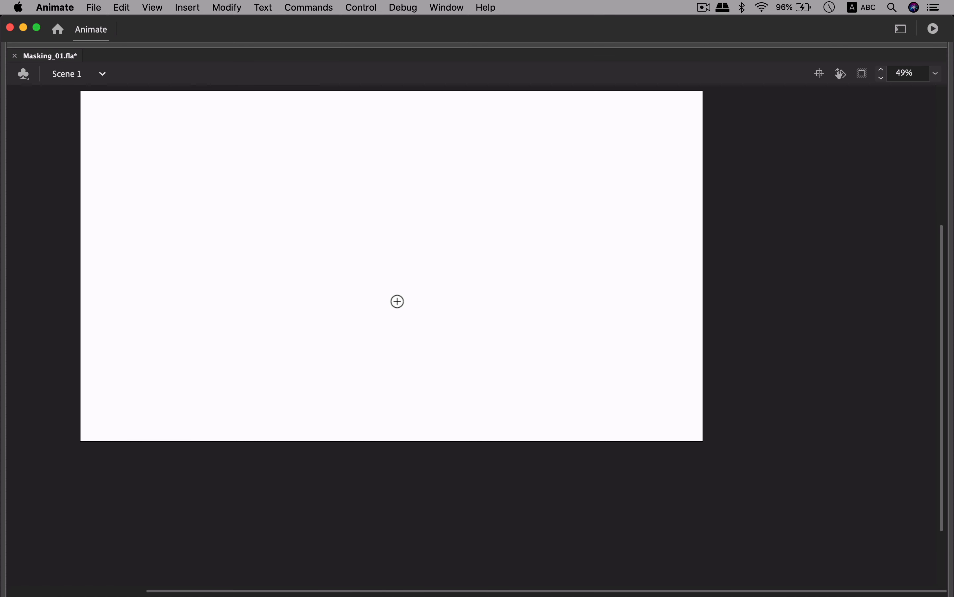
drag(456, 354, 516, 413)
key(F4)
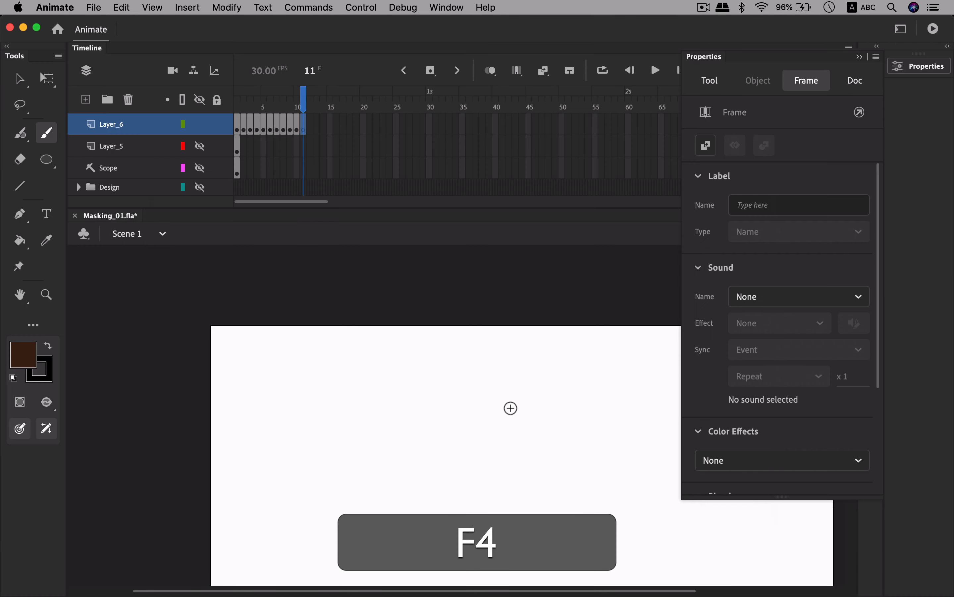
drag(550, 425, 480, 346)
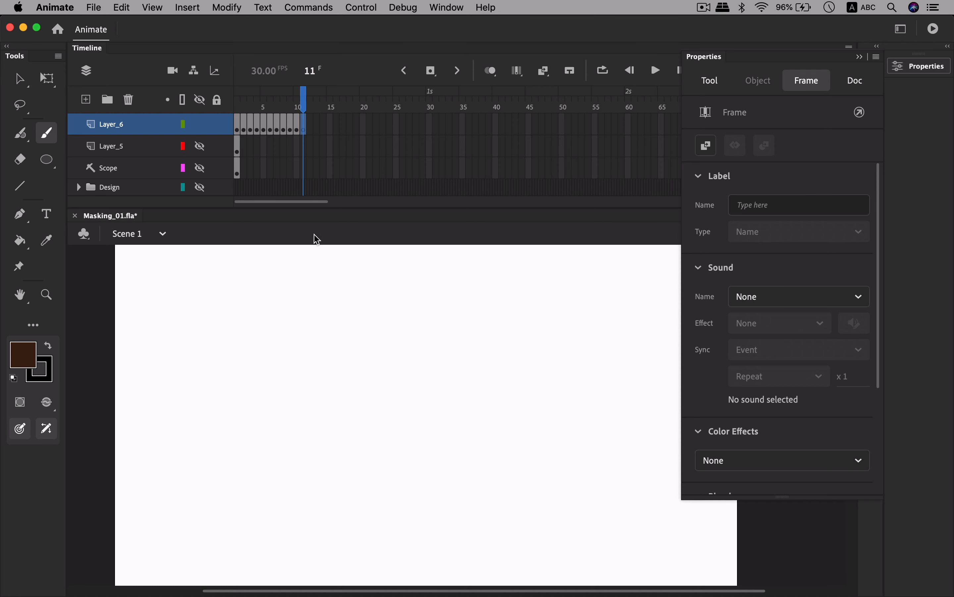
click(860, 57)
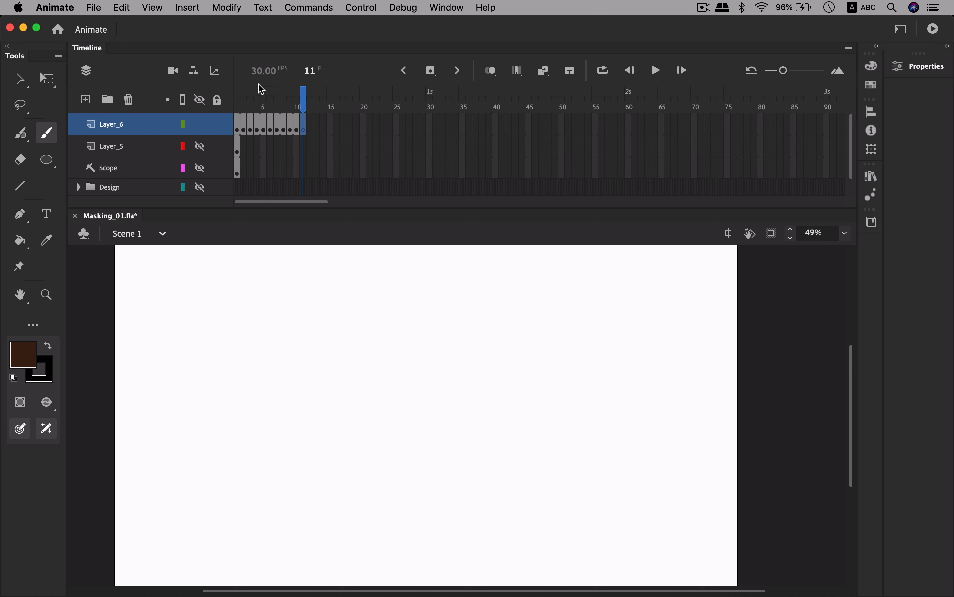
- Return the playhead to frame 1, hide Layer_6 and show the Scope layer, with the Selection tool active
drag(300, 106, 230, 114)
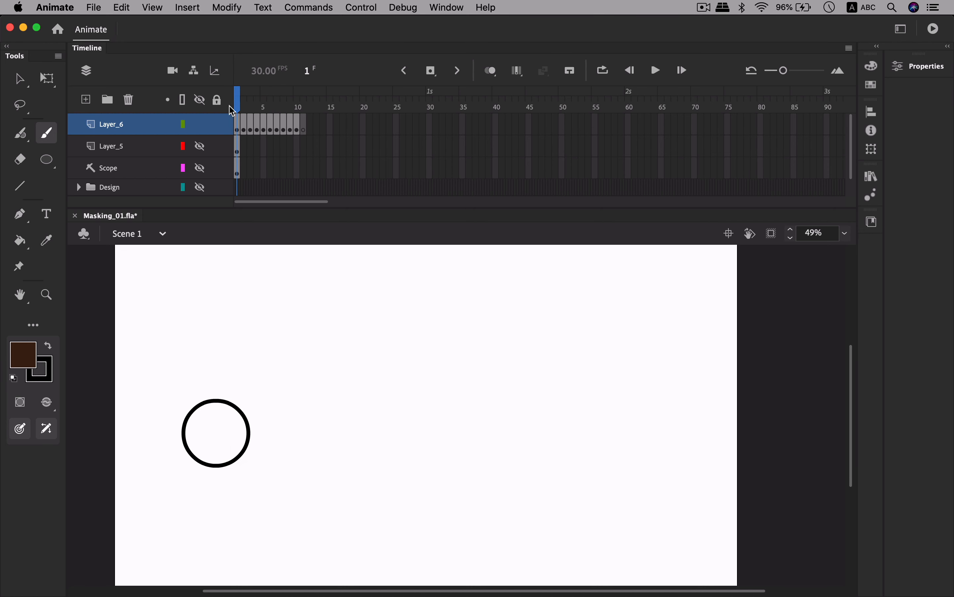
click(200, 124)
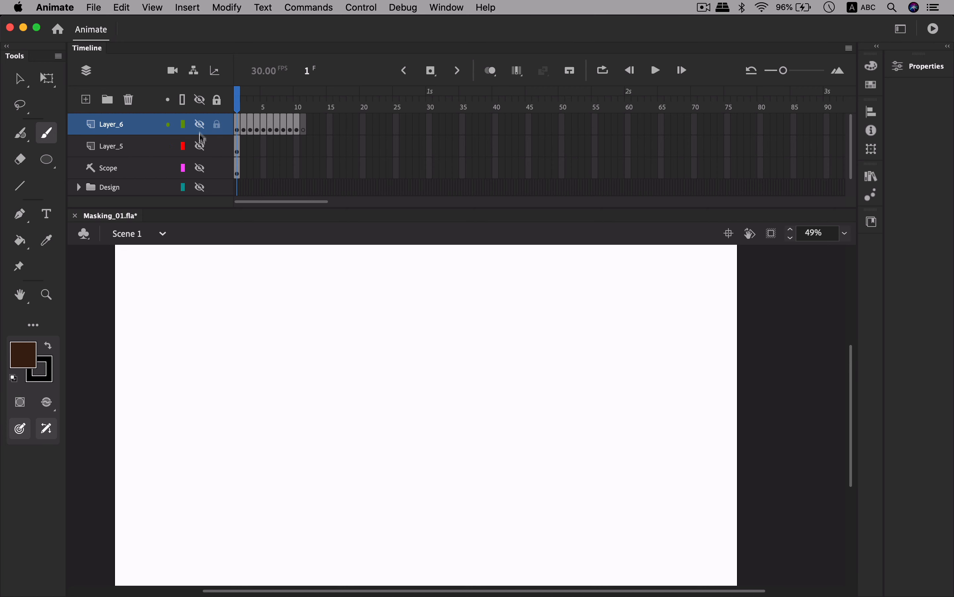
click(200, 148)
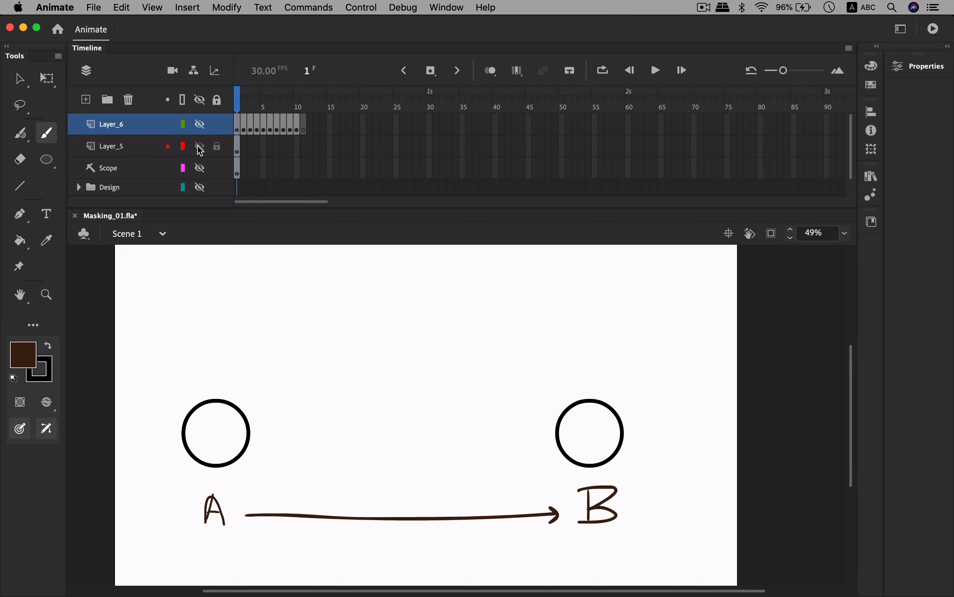
click(201, 147)
click(200, 167)
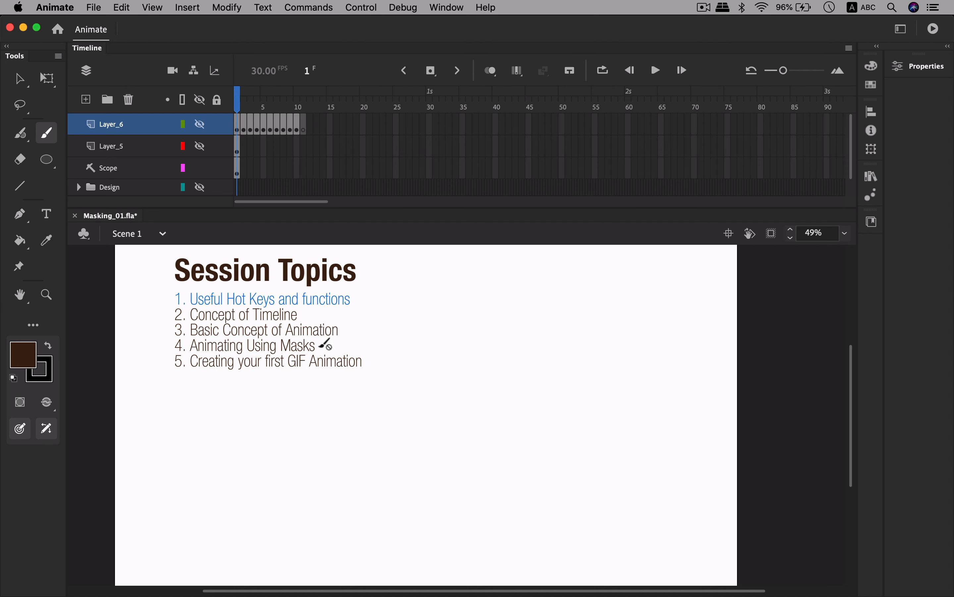
key(v)
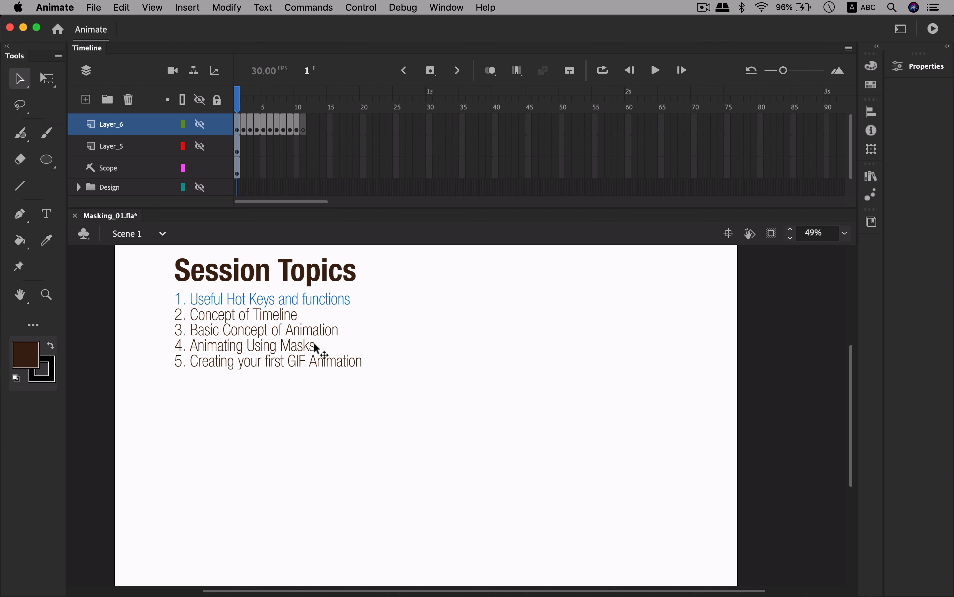